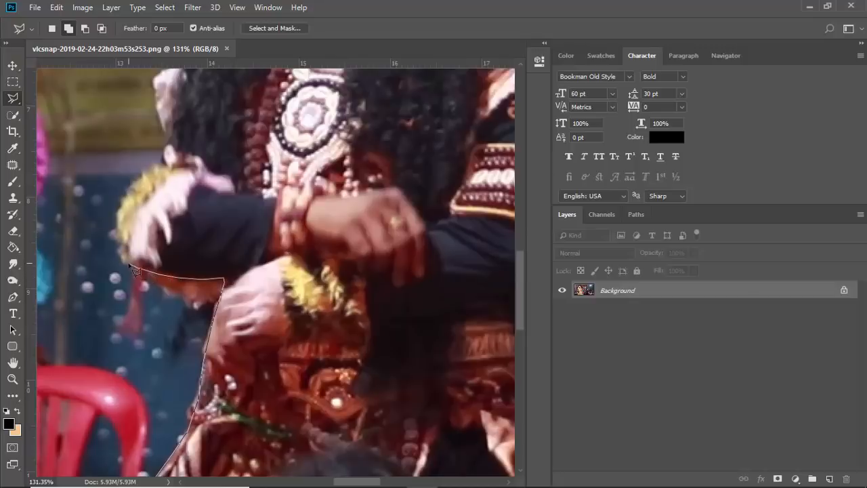
- Extend the polygonal lasso outline along the flowered cuff, the shoulder and the front curly hair of the standing performer
{"action": "left_click_drag", "start_coordinate": [166, 144], "coordinate": [223, 316]}
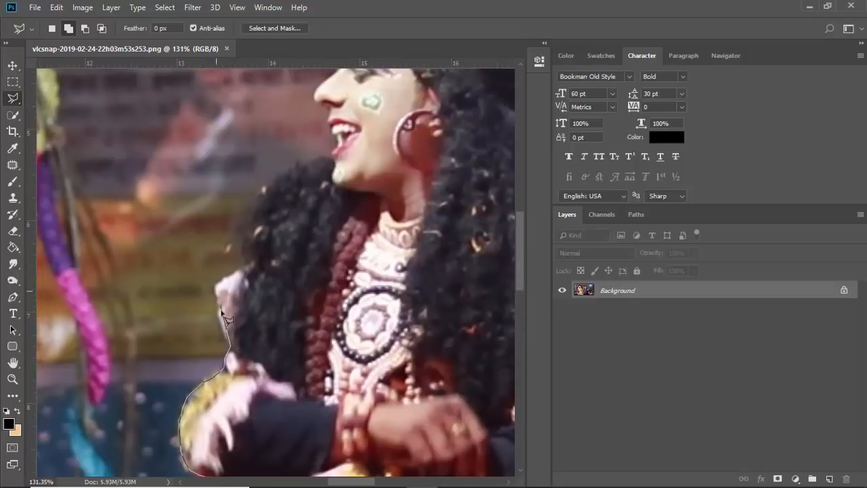
{"action": "scroll", "coordinate": [248, 271], "scroll_direction": "up", "scroll_amount": 3}
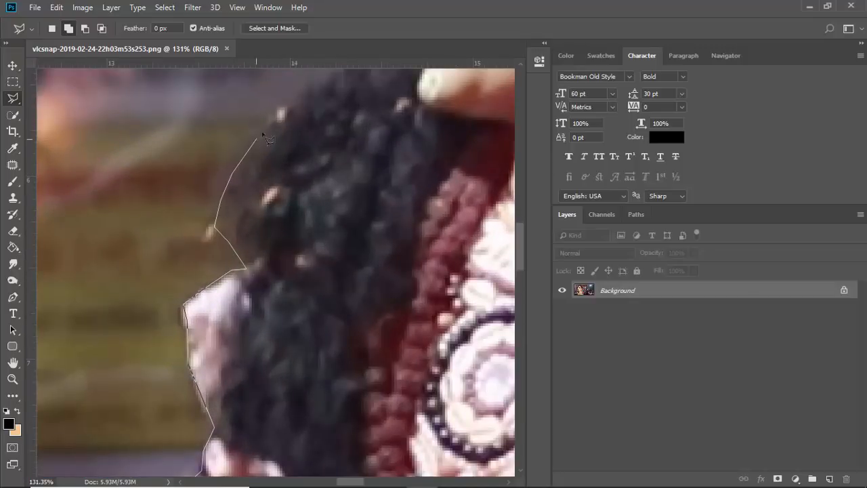
{"action": "left_click", "coordinate": [281, 112]}
{"action": "left_click", "coordinate": [311, 88]}
{"action": "left_click_drag", "start_coordinate": [313, 89], "coordinate": [260, 318]}
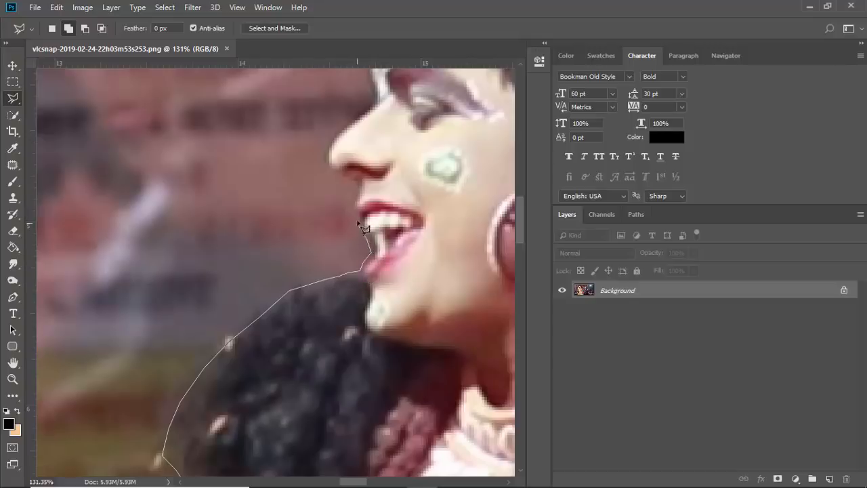
- Trace the performer's face profile from the lips around the nose and forehead up to the shell headband
{"action": "scroll", "coordinate": [334, 172], "scroll_direction": "up", "scroll_amount": 1}
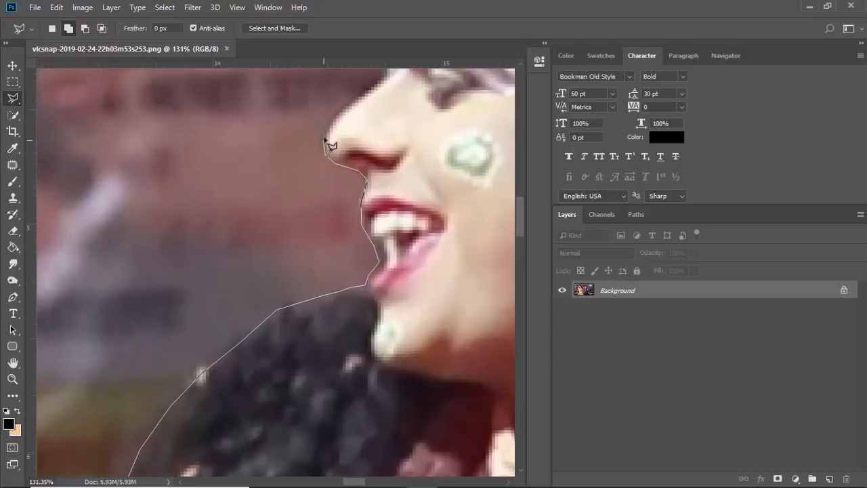
{"action": "left_click_drag", "start_coordinate": [371, 82], "coordinate": [304, 200]}
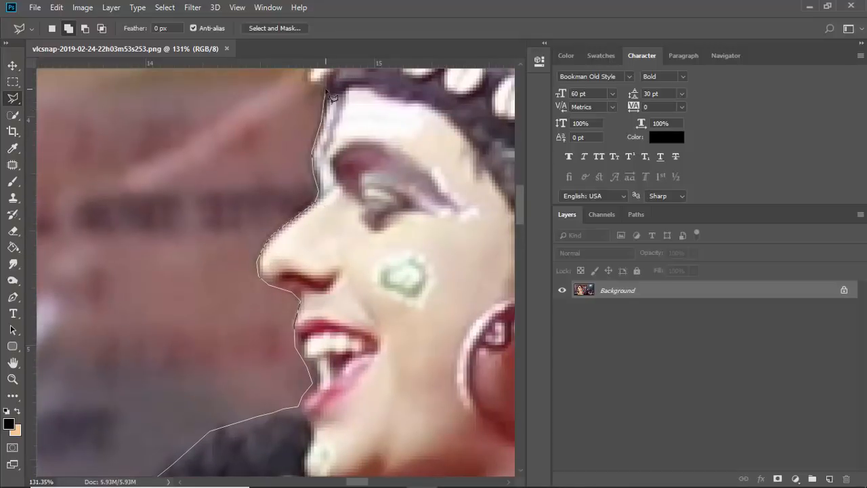
{"action": "left_click_drag", "start_coordinate": [332, 97], "coordinate": [285, 257]}
{"action": "left_click_drag", "start_coordinate": [374, 89], "coordinate": [275, 251]}
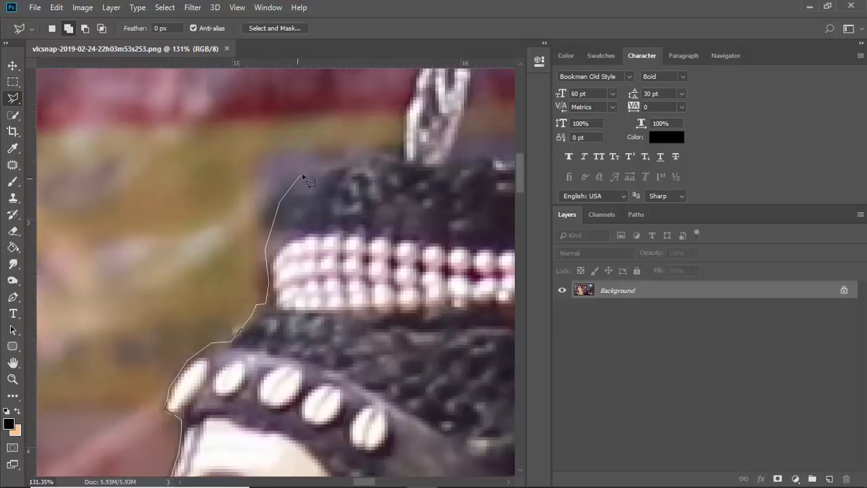
- Trace the lasso outline over the top of the beaded headdress and around its feather ornament
{"action": "left_click", "coordinate": [303, 175]}
{"action": "left_click", "coordinate": [344, 162]}
{"action": "left_click", "coordinate": [373, 158]}
{"action": "left_click_drag", "start_coordinate": [417, 123], "coordinate": [212, 226]}
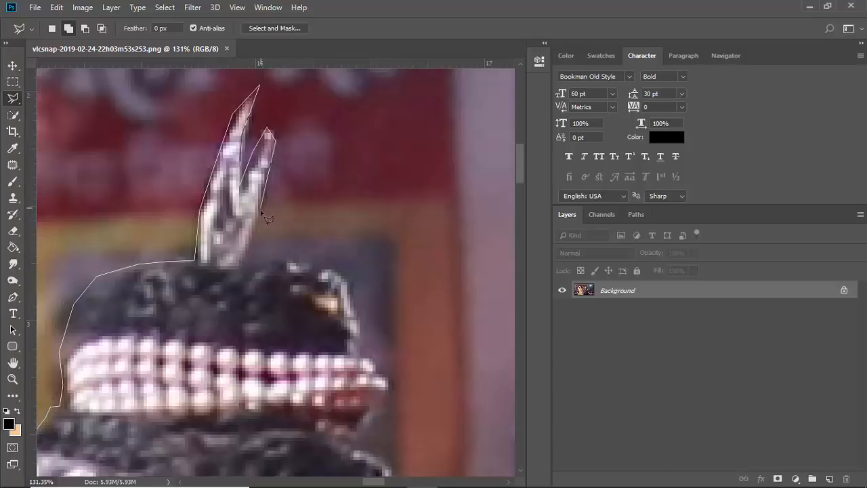
{"action": "left_click_drag", "start_coordinate": [352, 345], "coordinate": [285, 196]}
- Continue the lasso outline down the back of the headdress and the rear of the hair bun
{"action": "left_click", "coordinate": [321, 234]}
{"action": "left_click", "coordinate": [288, 292]}
{"action": "left_click_drag", "start_coordinate": [288, 294], "coordinate": [199, 123]}
{"action": "left_click", "coordinate": [272, 185]}
{"action": "left_click", "coordinate": [305, 262]}
{"action": "left_click", "coordinate": [311, 310]}
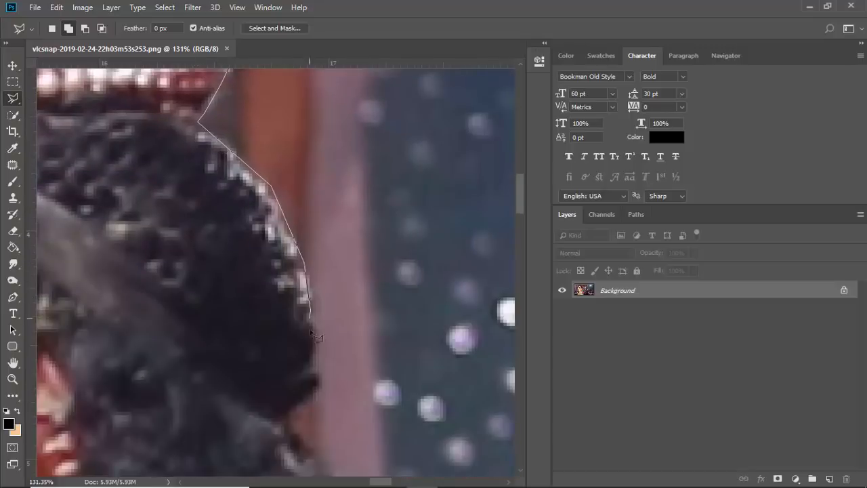
- Continue the lasso outline along the long hair down the performer's back to the frilled shoulder
{"action": "key", "text": "ctrl+minus"}
{"action": "key", "text": "ctrl+minus"}
{"action": "left_click_drag", "start_coordinate": [287, 423], "coordinate": [270, 268]}
{"action": "left_click", "coordinate": [308, 265]}
{"action": "left_click", "coordinate": [364, 339]}
{"action": "left_click", "coordinate": [410, 406]}
{"action": "left_click_drag", "start_coordinate": [440, 426], "coordinate": [345, 175]}
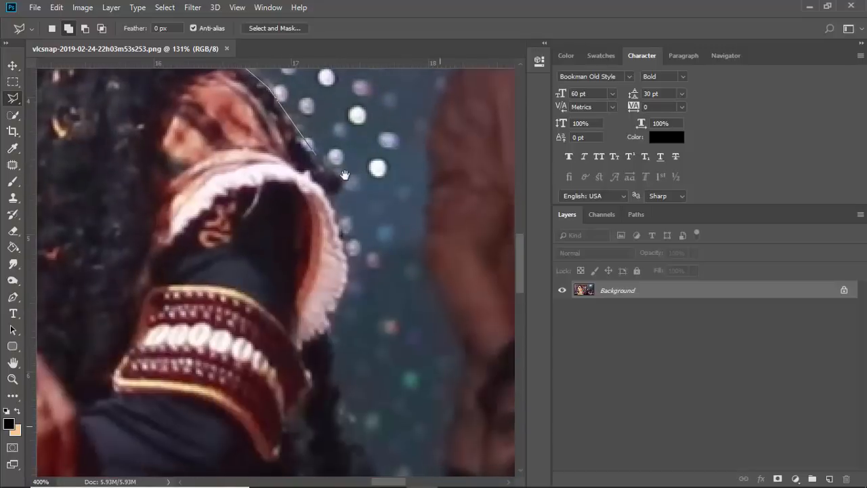
- Trace the outer edge of the frilled sleeve and the hanging black cloth, correcting the misplaced anchor point
{"action": "left_click_drag", "start_coordinate": [328, 331], "coordinate": [308, 133]}
{"action": "left_click", "coordinate": [345, 264]}
{"action": "left_click", "coordinate": [360, 285]}
{"action": "left_click", "coordinate": [357, 402]}
{"action": "scroll", "coordinate": [149, 261], "scroll_direction": "down", "scroll_amount": 3}
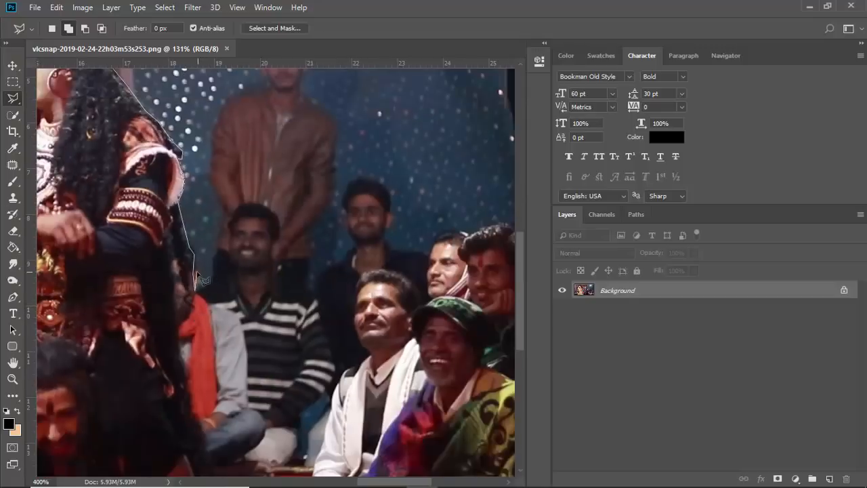
{"action": "scroll", "coordinate": [204, 284], "scroll_direction": "up", "scroll_amount": 3}
{"action": "key", "text": "BackSpace"}
{"action": "left_click", "coordinate": [192, 279]}
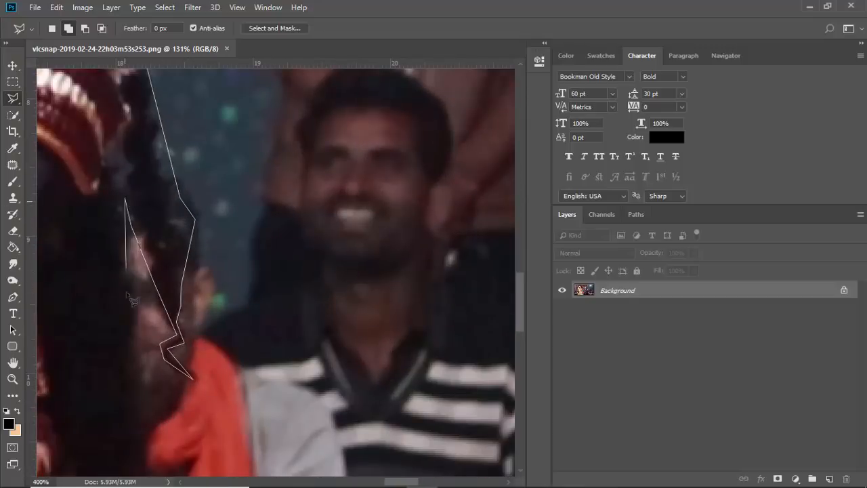
- Trace the lasso outline down the back edge of the black robe below the hanging cloth
{"action": "left_click_drag", "start_coordinate": [136, 434], "coordinate": [257, 250]}
{"action": "left_click", "coordinate": [259, 289]}
{"action": "left_click", "coordinate": [282, 350]}
{"action": "left_click_drag", "start_coordinate": [276, 382], "coordinate": [261, 195]}
{"action": "left_click", "coordinate": [294, 319]}
{"action": "left_click", "coordinate": [322, 370]}
{"action": "scroll", "coordinate": [345, 391], "scroll_direction": "down", "scroll_amount": 2}
{"action": "left_click", "coordinate": [345, 448]}
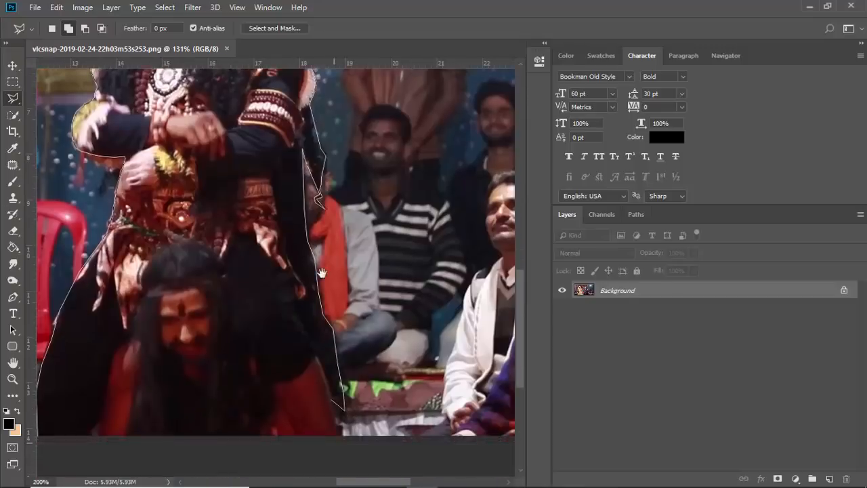
- Take the outline around the robe's lower edge and over the head of the seated man in front, back to its start
{"action": "left_click_drag", "start_coordinate": [321, 273], "coordinate": [309, 145]}
{"action": "left_click", "coordinate": [323, 286]}
{"action": "left_click", "coordinate": [329, 308]}
{"action": "left_click", "coordinate": [327, 317]}
{"action": "left_click", "coordinate": [279, 305]}
{"action": "left_click_drag", "start_coordinate": [275, 272], "coordinate": [366, 331]}
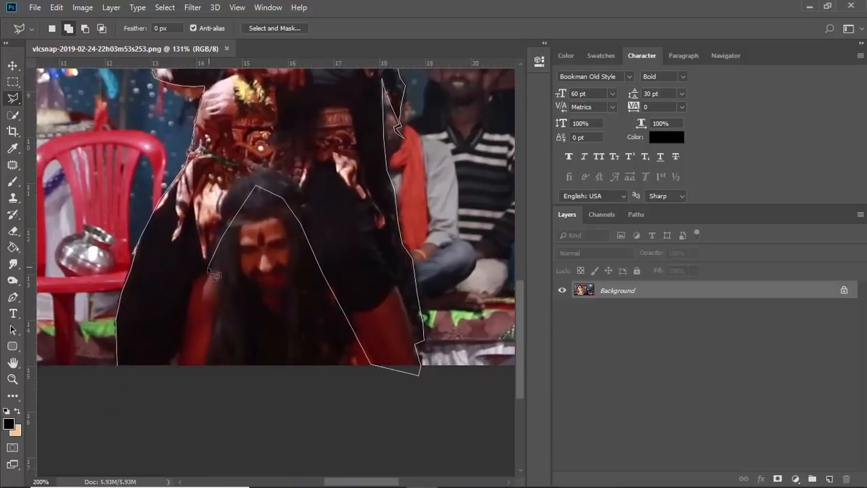
{"action": "left_click", "coordinate": [182, 369]}
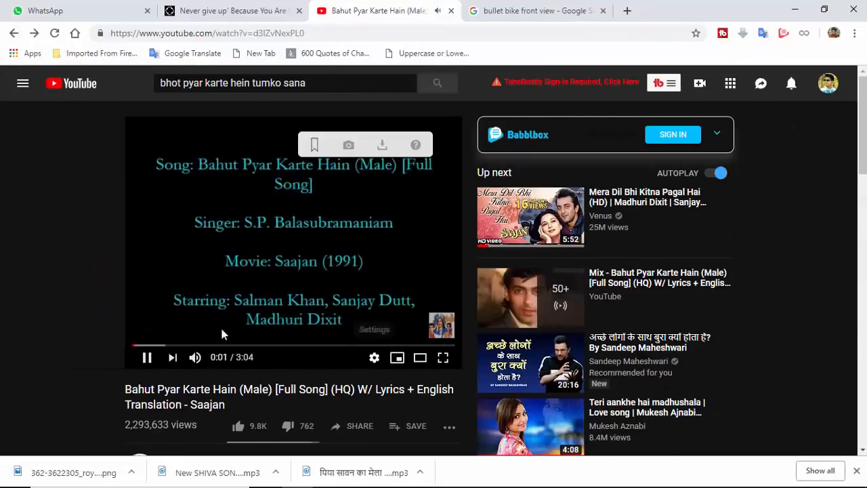
{"action": "left_click", "coordinate": [374, 357]}
{"action": "key", "text": "Escape"}
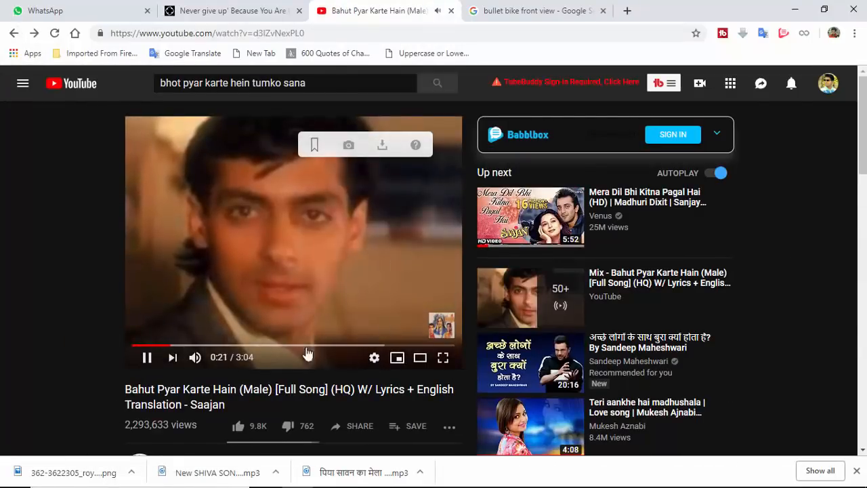
{"action": "left_click", "coordinate": [374, 357]}
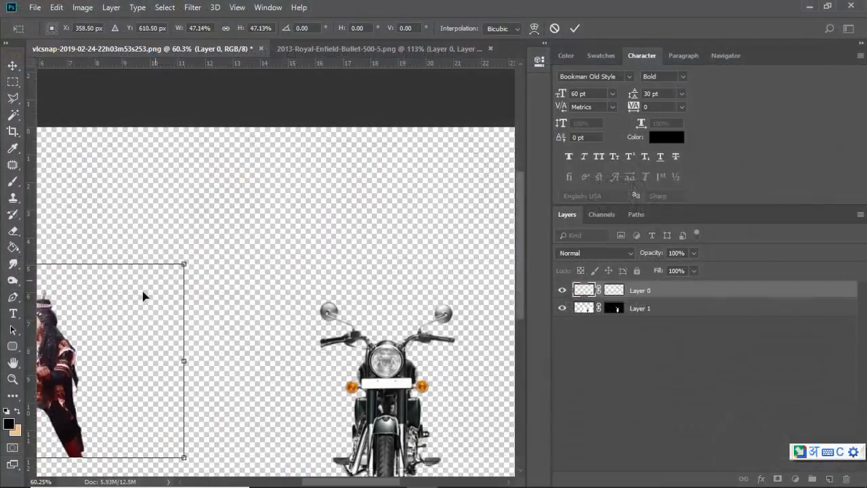
- Resize the performer cut-out on Layer 0 and position it over the motorcycle as its rider
{"action": "left_click_drag", "start_coordinate": [145, 294], "coordinate": [327, 263]}
{"action": "scroll", "coordinate": [351, 263], "scroll_direction": "down", "scroll_amount": 4}
{"action": "left_click_drag", "start_coordinate": [411, 233], "coordinate": [581, 138]}
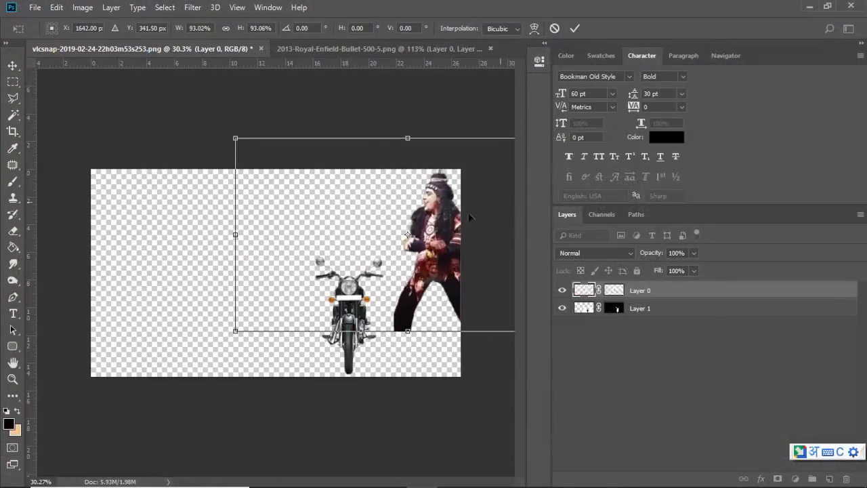
{"action": "left_click_drag", "start_coordinate": [446, 218], "coordinate": [293, 248]}
{"action": "left_click_drag", "start_coordinate": [424, 170], "coordinate": [377, 196]}
{"action": "left_click_drag", "start_coordinate": [273, 253], "coordinate": [485, 222]}
{"action": "key", "text": "Return"}
- Duplicate Layer 0 and move the copy below the motorcycle's Layer 1
{"action": "key", "text": "z"}
{"action": "key", "text": "z"}
{"action": "key", "text": "super+space"}
{"action": "key", "text": "z"}
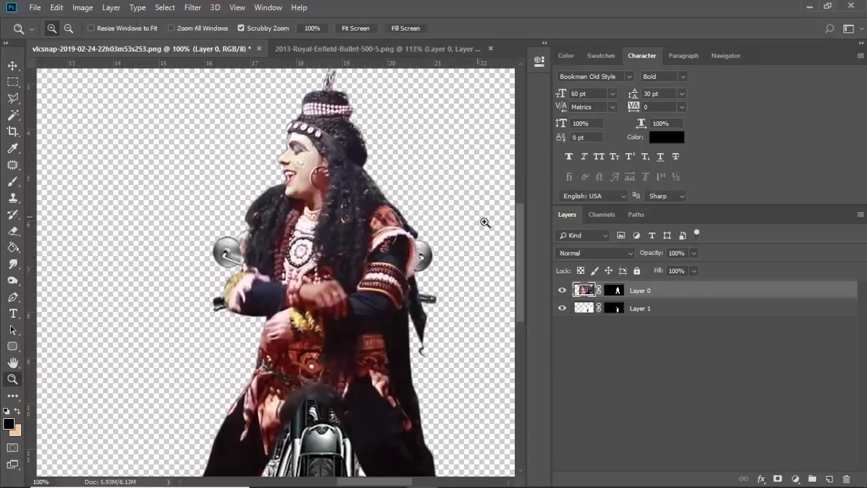
{"action": "key", "text": "ctrl+j"}
{"action": "left_click_drag", "start_coordinate": [676, 293], "coordinate": [680, 328]}
{"action": "left_click_drag", "start_coordinate": [406, 326], "coordinate": [404, 252]}
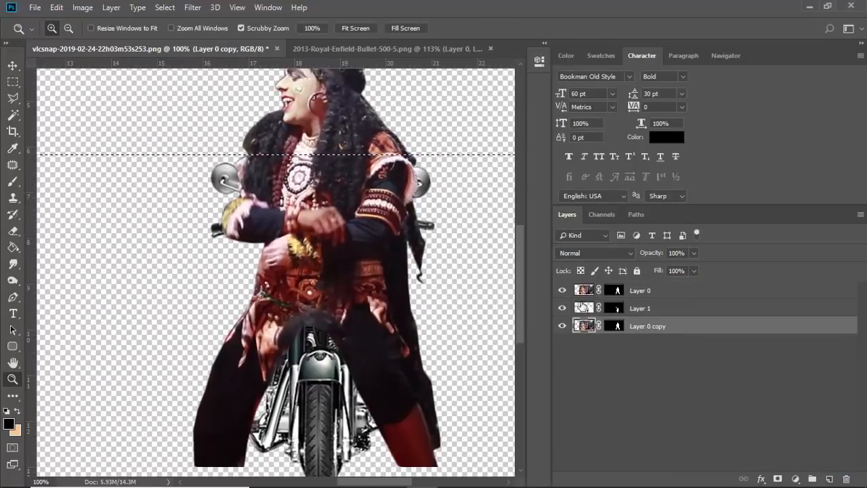
- Erase the parts of Layer 0 that cover the motorcycle inside the motorcycle-shaped selection
{"action": "key", "text": "e"}
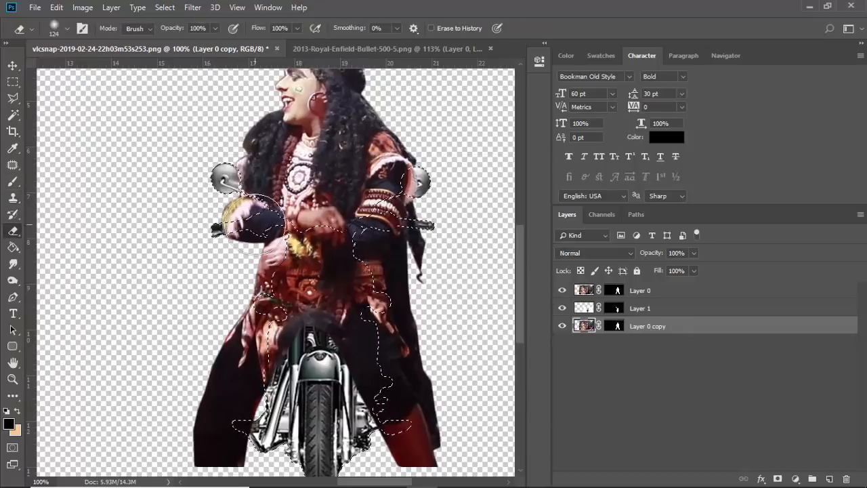
{"action": "left_click", "coordinate": [641, 290]}
{"action": "mouse_move", "coordinate": [298, 227]}
{"action": "left_mouse_down"}
{"action": "mouse_move", "coordinate": [370, 242]}
{"action": "mouse_move", "coordinate": [383, 196]}
{"action": "left_mouse_up"}
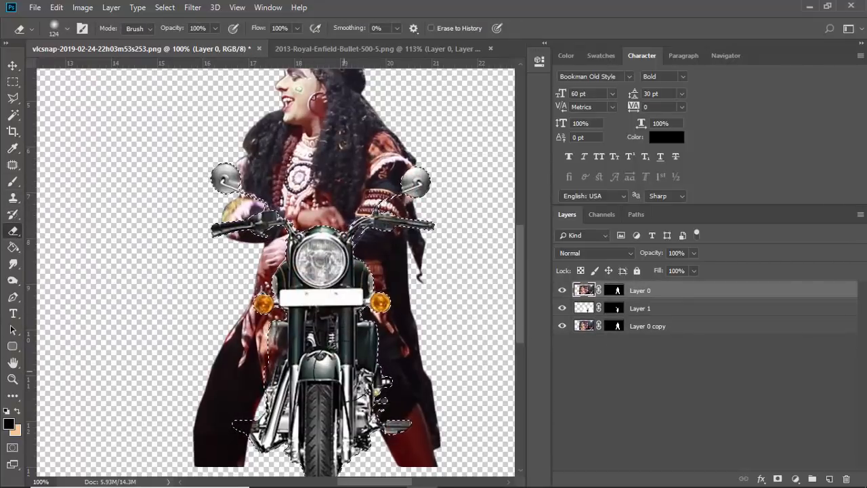
{"action": "left_click_drag", "start_coordinate": [308, 420], "coordinate": [310, 330]}
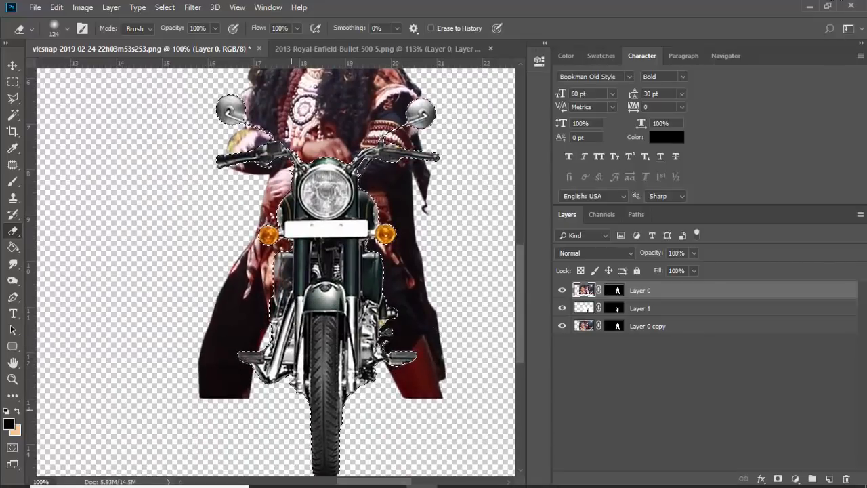
- Examine the rider and motorcycle composite up close and as a whole, with Layer 0 copy hidden and shown
{"action": "key", "text": "z"}
{"action": "right_click", "coordinate": [374, 195]}
{"action": "left_click", "coordinate": [407, 202]}
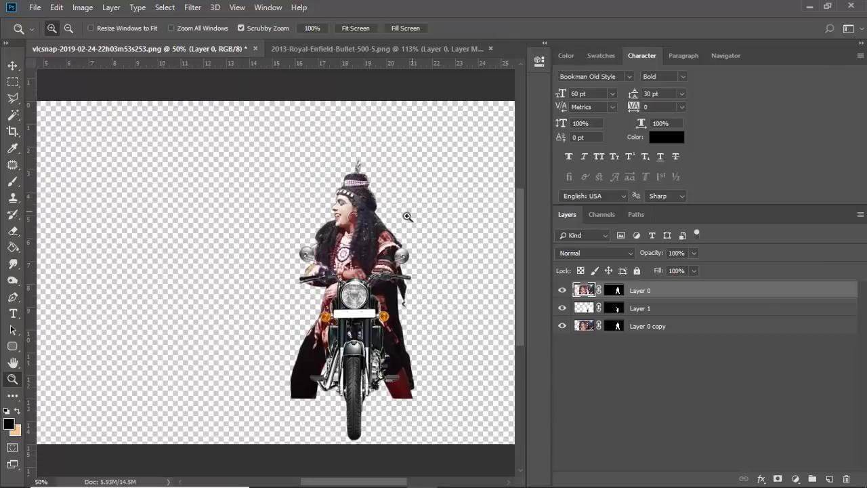
{"action": "left_click", "coordinate": [407, 217]}
{"action": "left_click", "coordinate": [407, 217]}
{"action": "key", "text": "ctrl+0"}
{"action": "key", "text": "ctrl+1"}
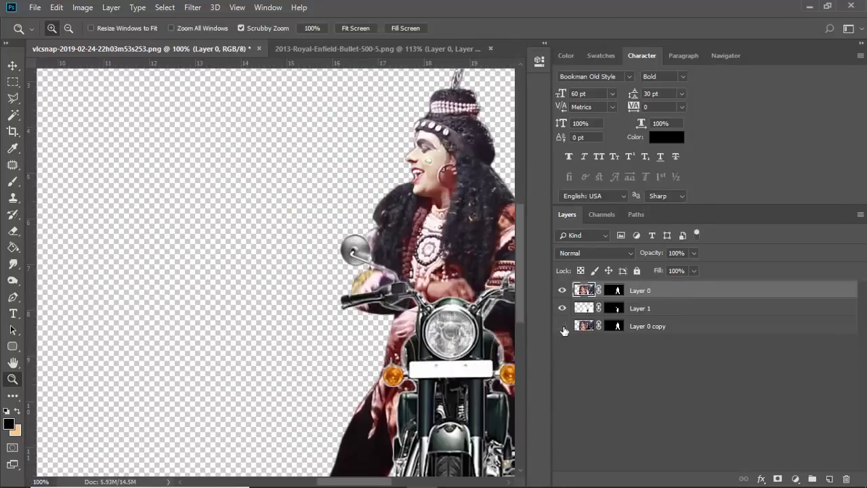
{"action": "left_click", "coordinate": [469, 373]}
{"action": "left_click", "coordinate": [470, 373]}
{"action": "key", "text": "ctrl+0"}
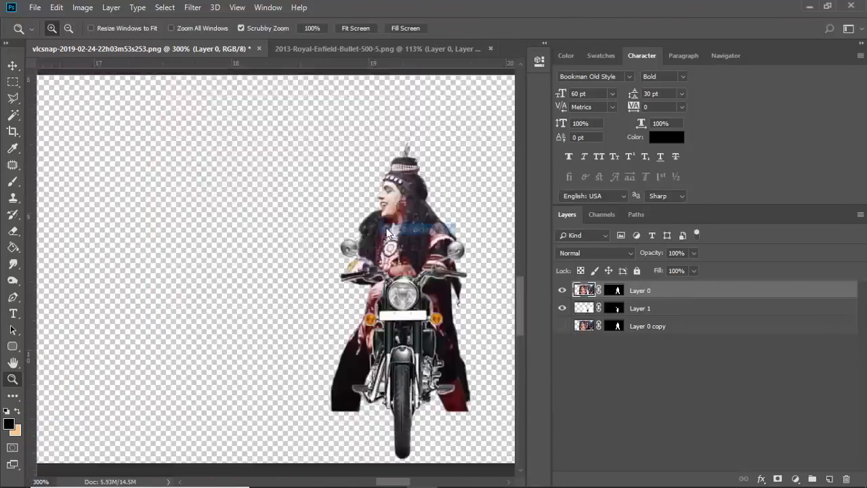
{"action": "left_click", "coordinate": [562, 326]}
{"action": "left_click", "coordinate": [413, 328]}
{"action": "left_click", "coordinate": [413, 328]}
{"action": "left_click", "coordinate": [412, 329]}
{"action": "key", "text": "e"}
{"action": "key", "text": "z"}
{"action": "left_click", "coordinate": [399, 207]}
{"action": "key", "text": "ctrl+0"}
{"action": "left_click", "coordinate": [396, 207]}
{"action": "left_click", "coordinate": [393, 204]}
{"action": "left_click", "coordinate": [388, 199]}
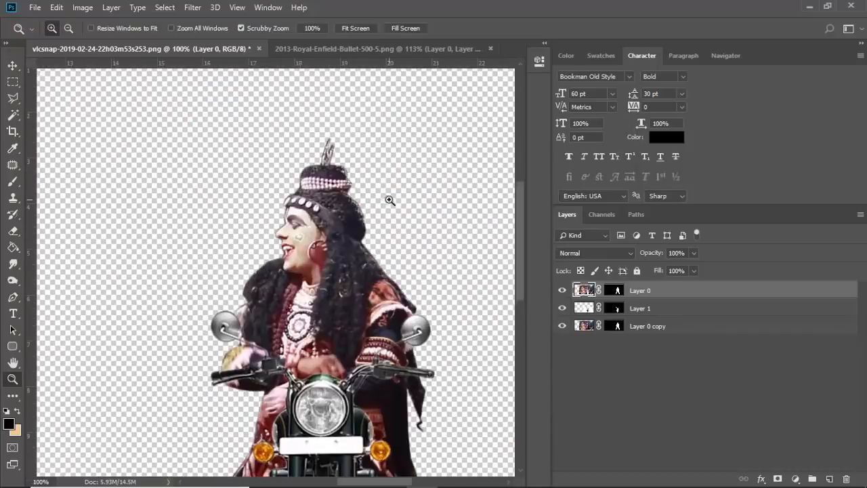
{"action": "key", "text": "ctrl+0"}
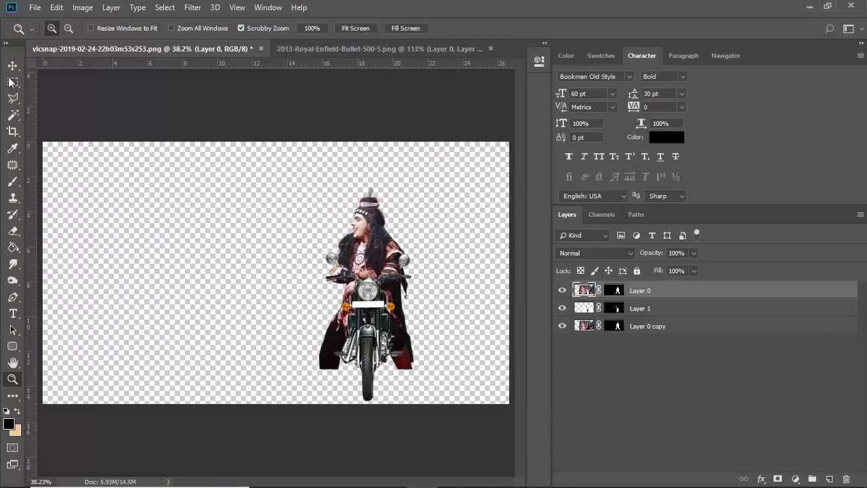
{"action": "key", "text": "v"}
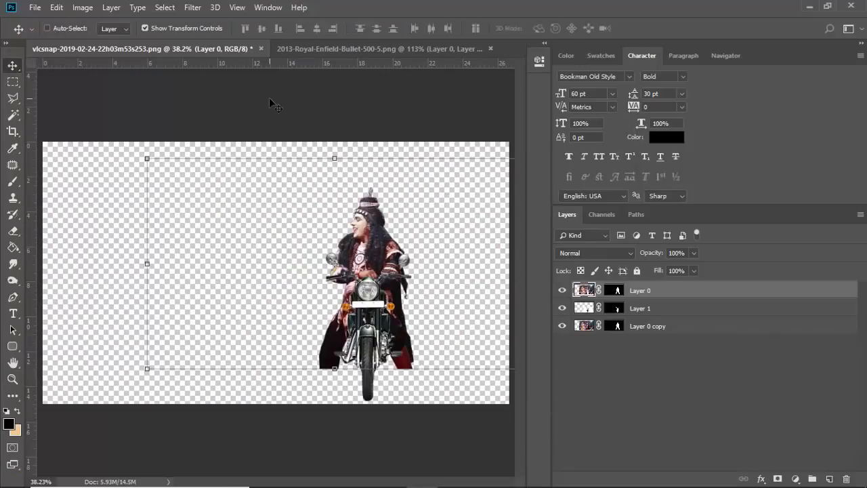
{"action": "key", "text": "ctrl+o"}
{"action": "left_click", "coordinate": [85, 355]}
{"action": "double_click", "coordinate": [735, 101]}
{"action": "scroll", "coordinate": [609, 313], "scroll_direction": "down", "scroll_amount": 3}
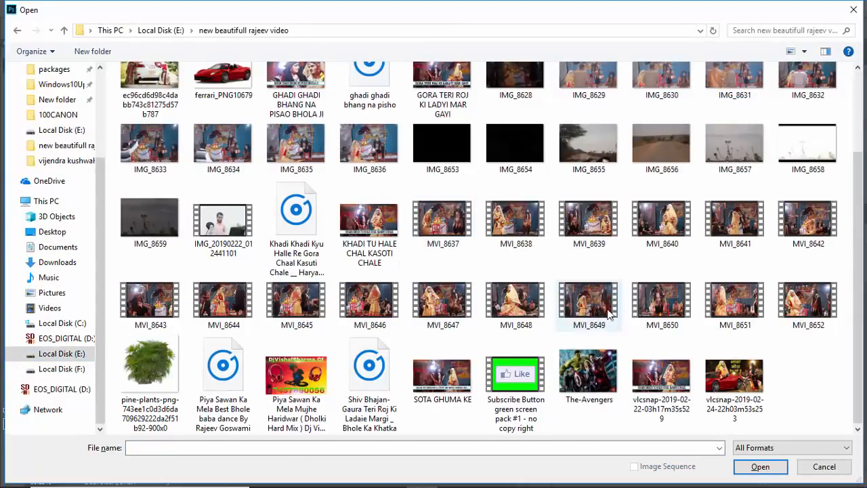
{"action": "double_click", "coordinate": [661, 373]}
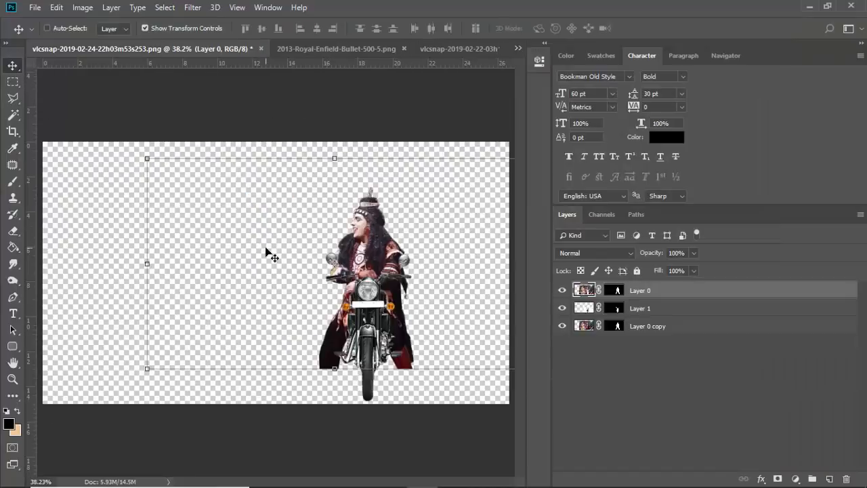
- Bring the cut-out woman in the yellow skirt into the motorcycle composition and flip her horizontally beside the rider
{"action": "left_click", "coordinate": [460, 49]}
{"action": "left_click_drag", "start_coordinate": [353, 251], "coordinate": [135, 227]}
{"action": "key", "text": "ctrl+t"}
{"action": "right_click", "coordinate": [162, 144]}
{"action": "left_click", "coordinate": [197, 359]}
{"action": "left_click_drag", "start_coordinate": [165, 203], "coordinate": [331, 211]}
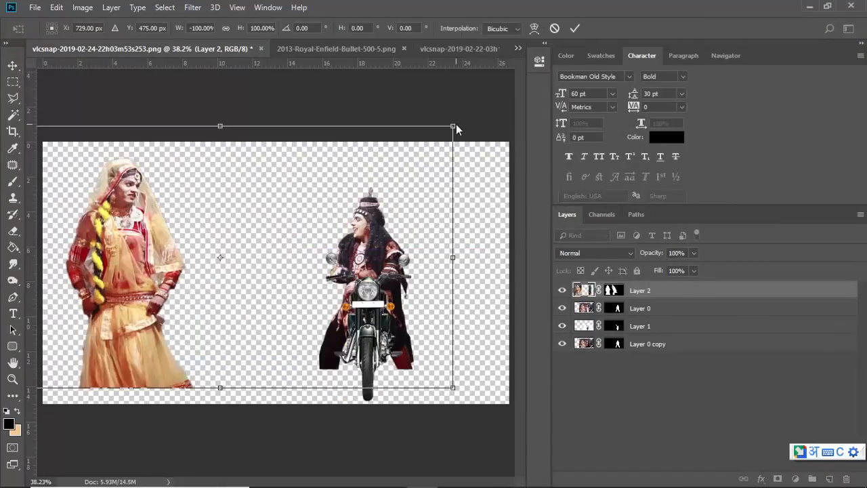
- Scale the woman down to roughly the rider's size, place her beside the motorcycle and apply the transformation
{"action": "left_click_drag", "start_coordinate": [456, 126], "coordinate": [379, 153]}
{"action": "left_click_drag", "start_coordinate": [154, 214], "coordinate": [168, 232]}
{"action": "key", "text": "Return"}
{"action": "left_click_drag", "start_coordinate": [223, 226], "coordinate": [224, 232]}
- Switch the keyboard input language and inspect the whole composition fitted on screen
{"action": "right_click", "coordinate": [259, 213]}
{"action": "key", "text": "z"}
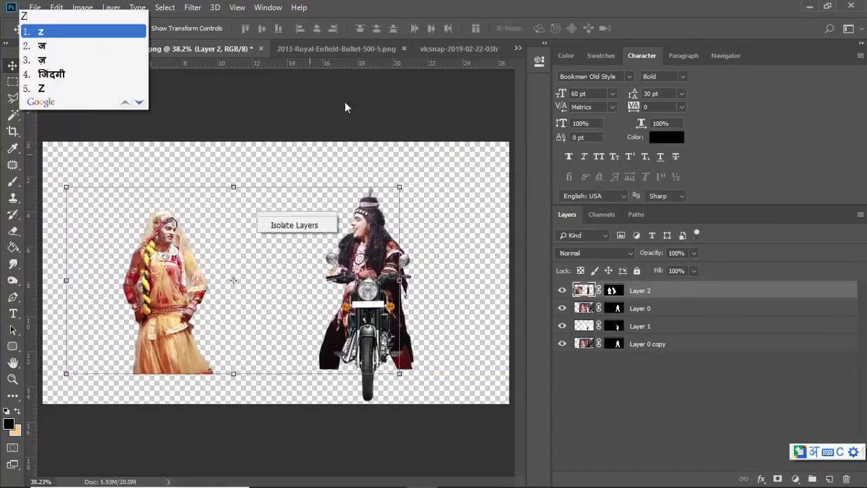
{"action": "key", "text": "super+space"}
{"action": "left_click", "coordinate": [134, 251]}
{"action": "left_click", "coordinate": [13, 231]}
{"action": "key", "text": "z"}
{"action": "right_click", "coordinate": [202, 285]}
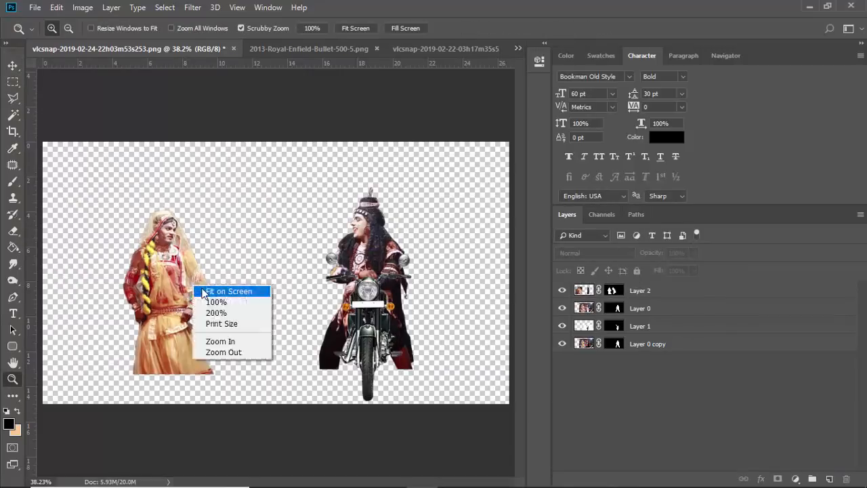
{"action": "left_click", "coordinate": [206, 292]}
{"action": "left_click", "coordinate": [285, 244]}
{"action": "right_click", "coordinate": [304, 242]}
{"action": "left_click", "coordinate": [307, 248]}
- Switch to Chrome and search Google in a new tab for "beautiul road in night"
{"action": "left_click", "coordinate": [332, 473]}
{"action": "key", "text": "ctrl+t"}
{"action": "type", "text": "be"}
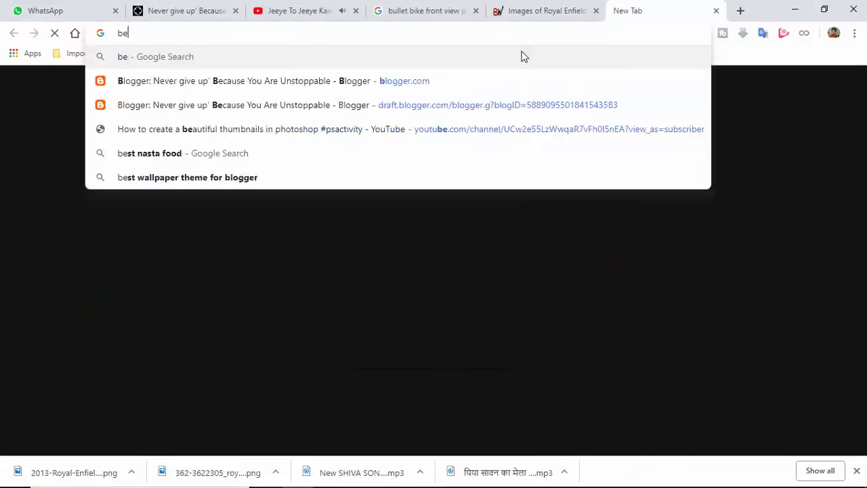
{"action": "type", "text": "autiul road in night"}
{"action": "key", "text": "Return"}
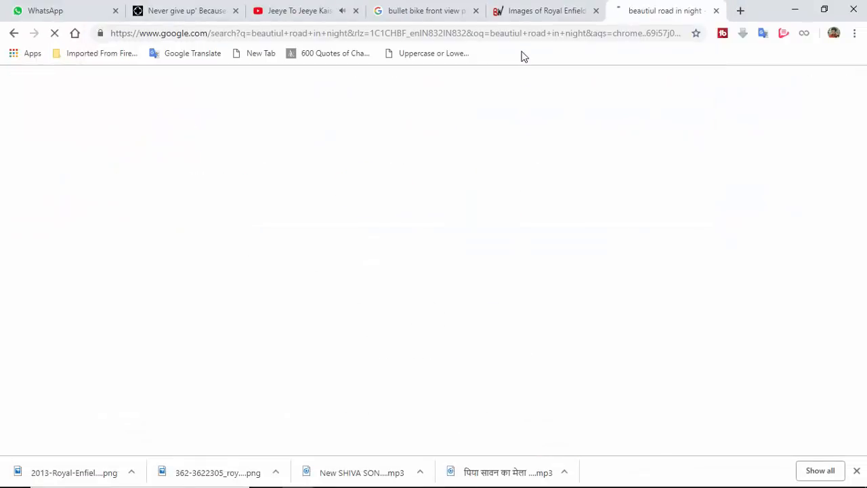
- Browse the image results for night roads and related street pictures, and open the "Empty Street at Night t" image
{"action": "left_click", "coordinate": [144, 131]}
{"action": "scroll", "coordinate": [135, 240], "scroll_direction": "down", "scroll_amount": 5}
{"action": "scroll", "coordinate": [134, 238], "scroll_direction": "down", "scroll_amount": 10}
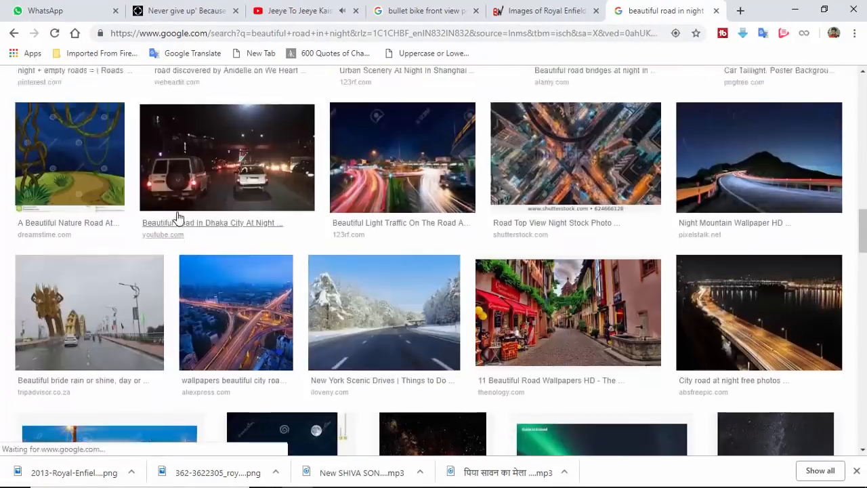
{"action": "scroll", "coordinate": [163, 315], "scroll_direction": "down", "scroll_amount": 2}
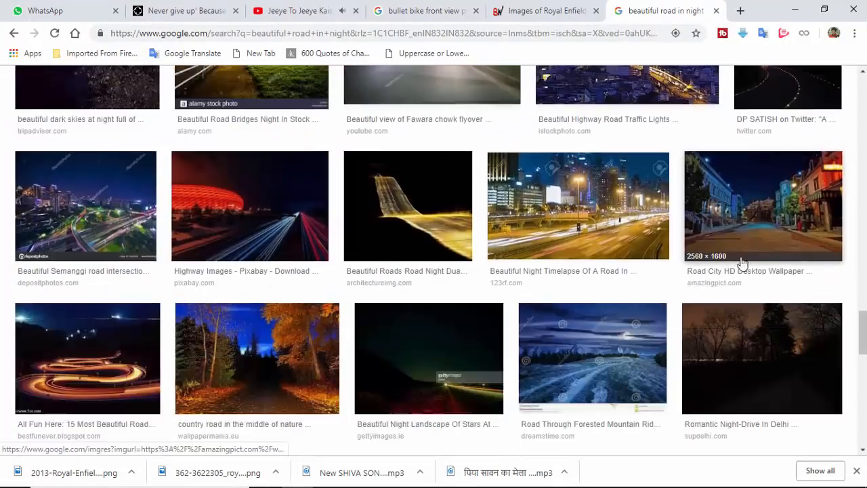
{"action": "left_click", "coordinate": [741, 258]}
{"action": "left_click", "coordinate": [749, 387]}
{"action": "scroll", "coordinate": [198, 356], "scroll_direction": "down", "scroll_amount": 3}
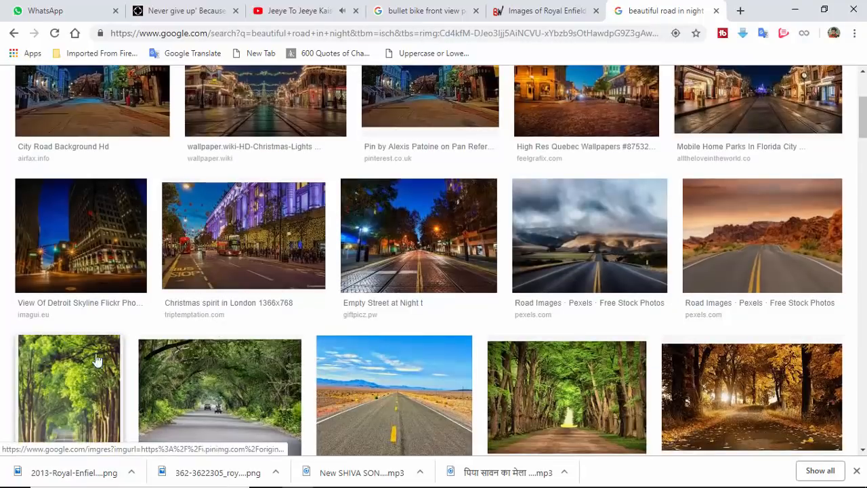
{"action": "left_click", "coordinate": [355, 238]}
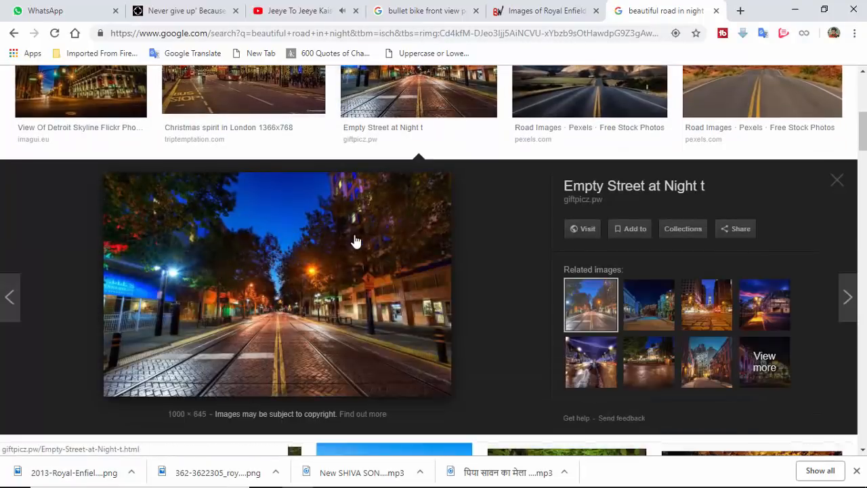
- Save the empty night street image and place it in the Photoshop composition as the Sac-Night-Street layer
{"action": "right_click", "coordinate": [355, 239]}
{"action": "left_click", "coordinate": [414, 352]}
{"action": "key", "text": "Return"}
{"action": "left_click", "coordinate": [149, 429]}
{"action": "scroll", "coordinate": [148, 429], "scroll_direction": "down", "scroll_amount": 2}
{"action": "left_click_drag", "start_coordinate": [751, 406], "coordinate": [231, 228]}
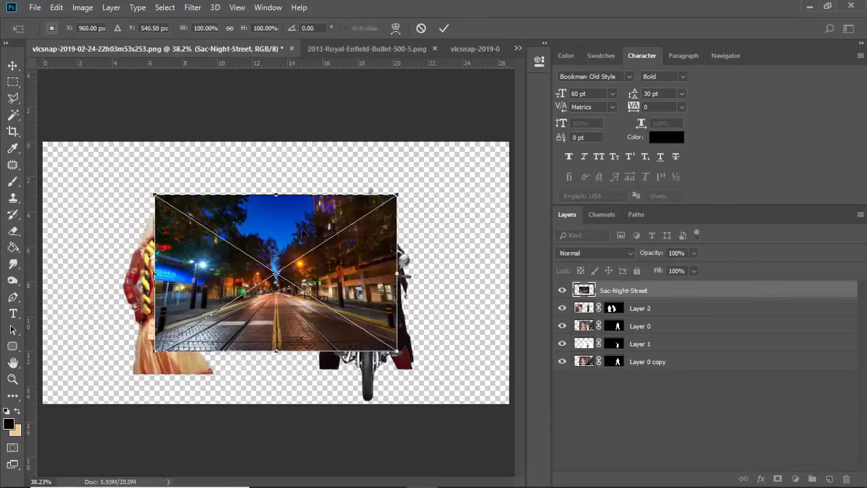
{"action": "key", "text": "Return"}
- Move the Sac-Night-Street layer beneath all other layers and enlarge it to span the canvas width behind both figures
{"action": "left_click_drag", "start_coordinate": [665, 290], "coordinate": [664, 372]}
{"action": "left_click", "coordinate": [309, 236]}
{"action": "left_click", "coordinate": [216, 345], "text": "alt"}
{"action": "key", "text": "v"}
{"action": "left_click_drag", "start_coordinate": [254, 262], "coordinate": [156, 219]}
{"action": "left_click_drag", "start_coordinate": [257, 320], "coordinate": [452, 446]}
{"action": "left_click_drag", "start_coordinate": [389, 320], "coordinate": [389, 282]}
{"action": "key", "text": "Return"}
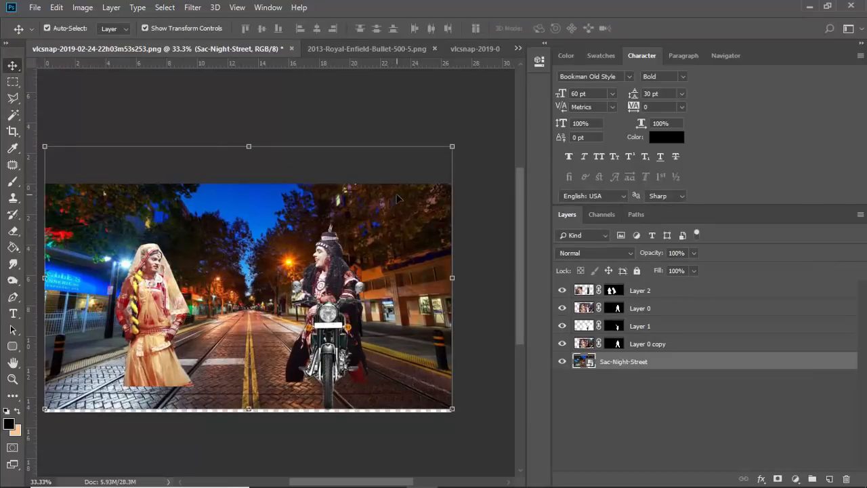
{"action": "mouse_move", "coordinate": [452, 146]}
{"action": "left_mouse_down"}
{"action": "mouse_move", "coordinate": [472, 140]}
{"action": "mouse_move", "coordinate": [465, 138]}
{"action": "left_mouse_up"}
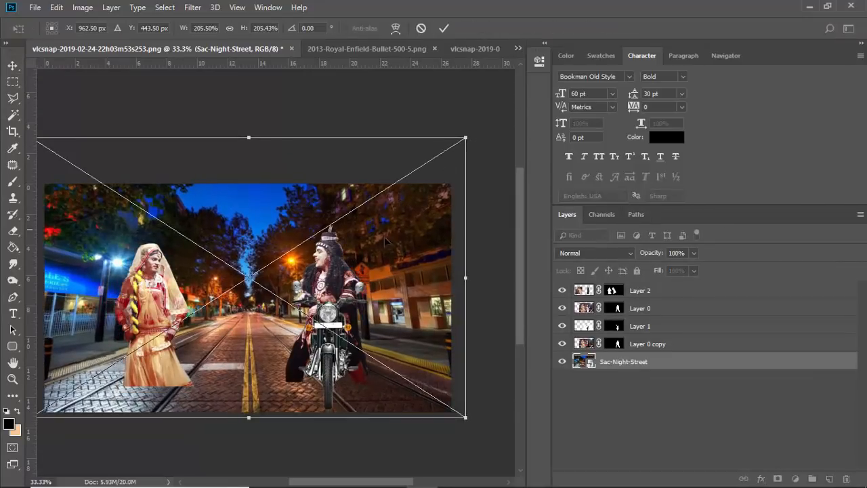
{"action": "right_click", "coordinate": [384, 239]}
{"action": "left_click", "coordinate": [403, 308]}
{"action": "left_click_drag", "start_coordinate": [84, 100], "coordinate": [68, 92]}
{"action": "left_click_drag", "start_coordinate": [461, 133], "coordinate": [489, 114]}
{"action": "left_click_drag", "start_coordinate": [419, 208], "coordinate": [398, 190]}
{"action": "key", "text": "Escape"}
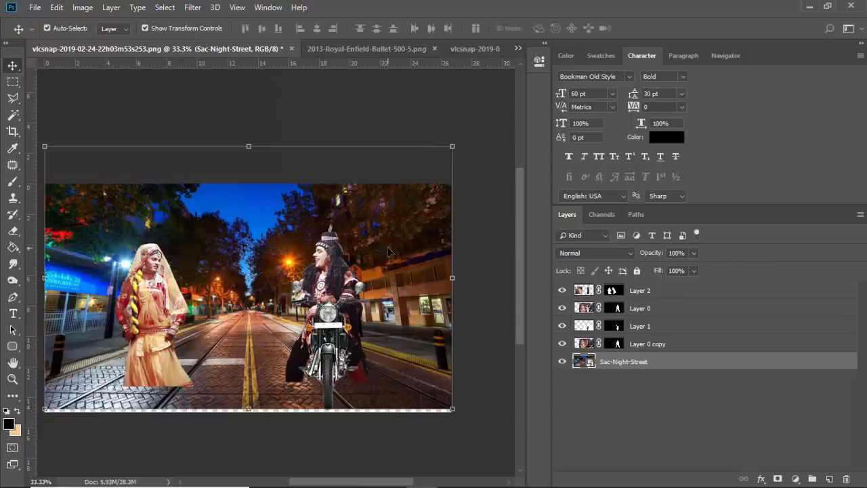
- Shift the street background down to meet the canvas's bottom edge and stretch its height upward
{"action": "key", "text": "ctrl+t"}
{"action": "left_click_drag", "start_coordinate": [388, 252], "coordinate": [388, 254]}
{"action": "key", "text": "Return"}
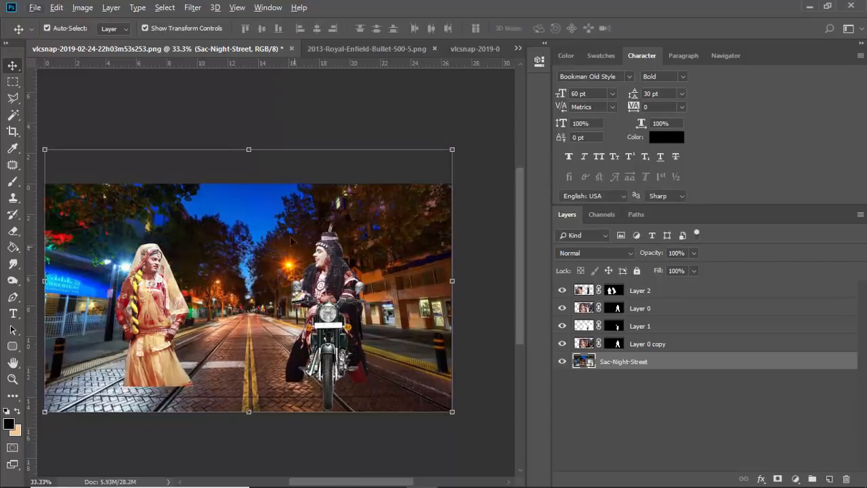
{"action": "left_click_drag", "start_coordinate": [322, 143], "coordinate": [323, 118]}
{"action": "key", "text": "Return"}
- Duplicate the street layer over the rider's side and erase it with a 401 px eraser, keeping a second street lamp behind the rider
{"action": "left_click_drag", "start_coordinate": [215, 258], "coordinate": [420, 240]}
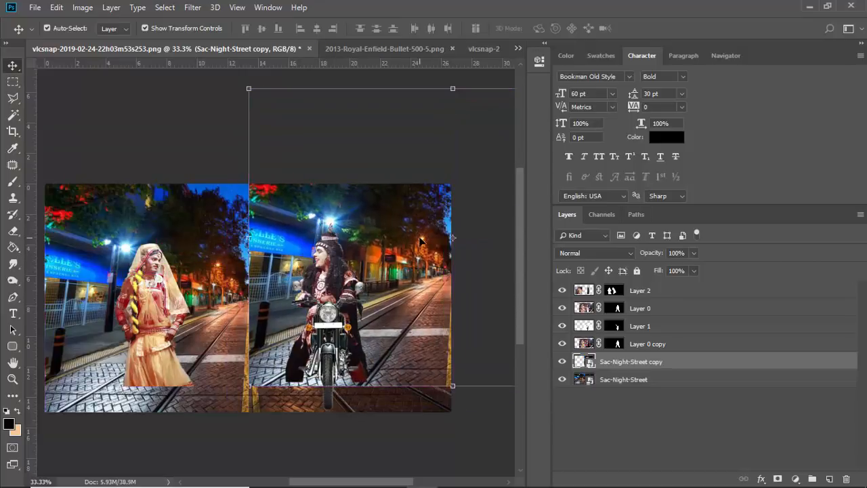
{"action": "key", "text": "e"}
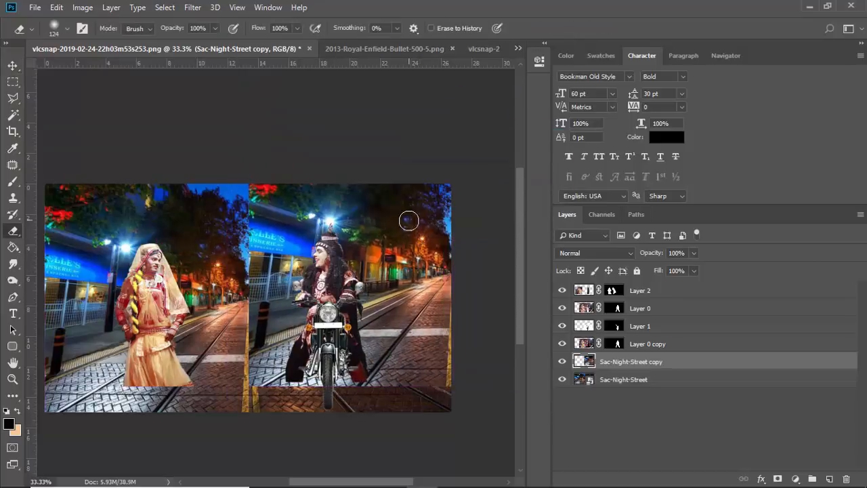
{"action": "right_click", "coordinate": [424, 258]}
{"action": "left_click_drag", "start_coordinate": [565, 254], "coordinate": [568, 253]}
{"action": "mouse_move", "coordinate": [450, 203]}
{"action": "left_mouse_down"}
{"action": "mouse_move", "coordinate": [452, 286]}
{"action": "mouse_move", "coordinate": [410, 360]}
{"action": "mouse_move", "coordinate": [241, 268]}
{"action": "mouse_move", "coordinate": [262, 244]}
{"action": "mouse_move", "coordinate": [412, 330]}
{"action": "left_mouse_up"}
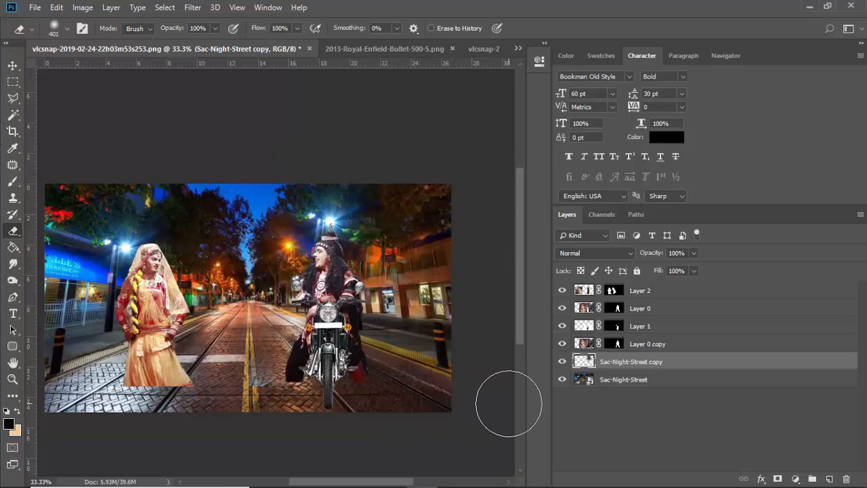
- Merge the two street layers and position a Tilt-Shift blur with its focus area along the bottom of the road
{"action": "left_click", "coordinate": [658, 379], "text": "shift"}
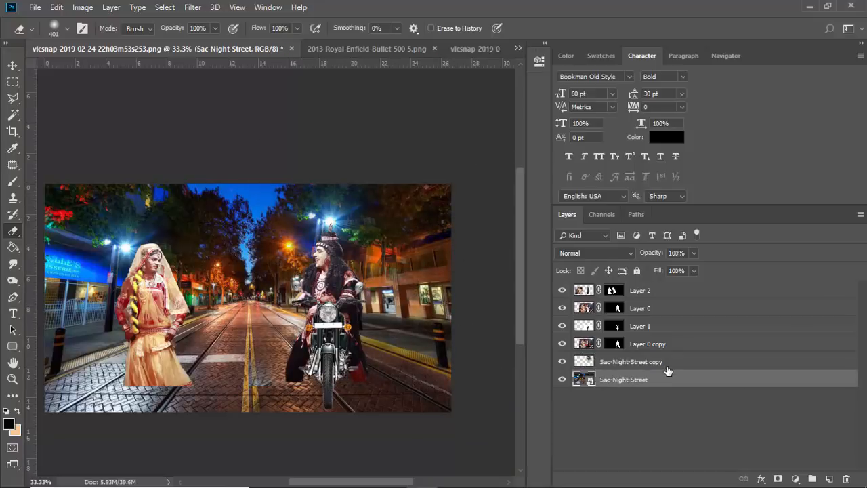
{"action": "key", "text": "ctrl+e"}
{"action": "left_click", "coordinate": [193, 7]}
{"action": "mouse_move", "coordinate": [248, 163]}
{"action": "left_click", "coordinate": [373, 187]}
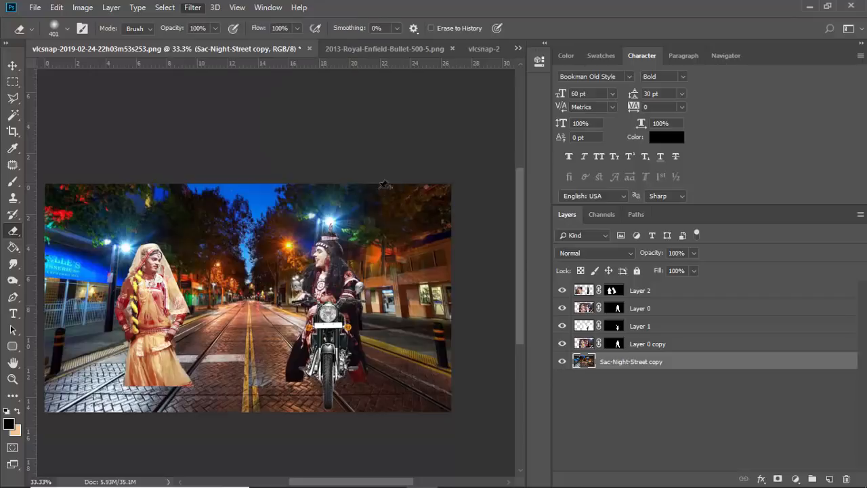
{"action": "left_click_drag", "start_coordinate": [364, 273], "coordinate": [353, 402]}
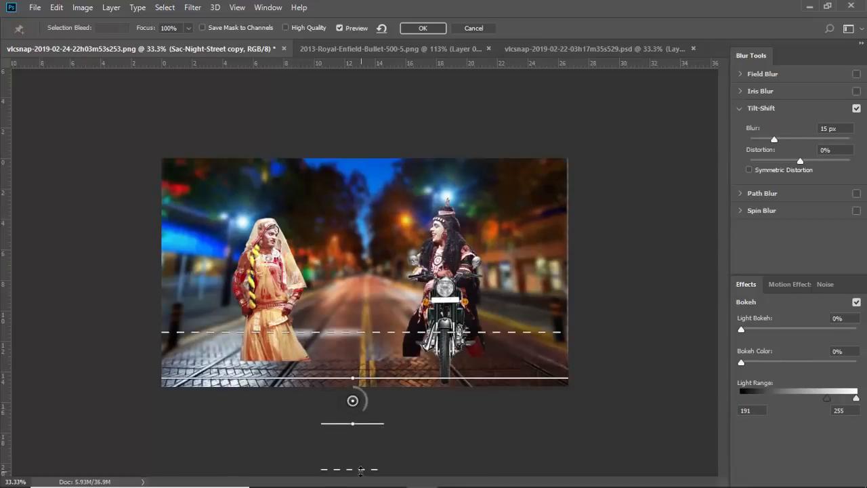
- Set the Tilt-Shift blur to 16 px with 30% light bokeh and 30% bokeh color, and apply it to the street
{"action": "left_click_drag", "start_coordinate": [768, 332], "coordinate": [777, 333]}
{"action": "left_click", "coordinate": [776, 362]}
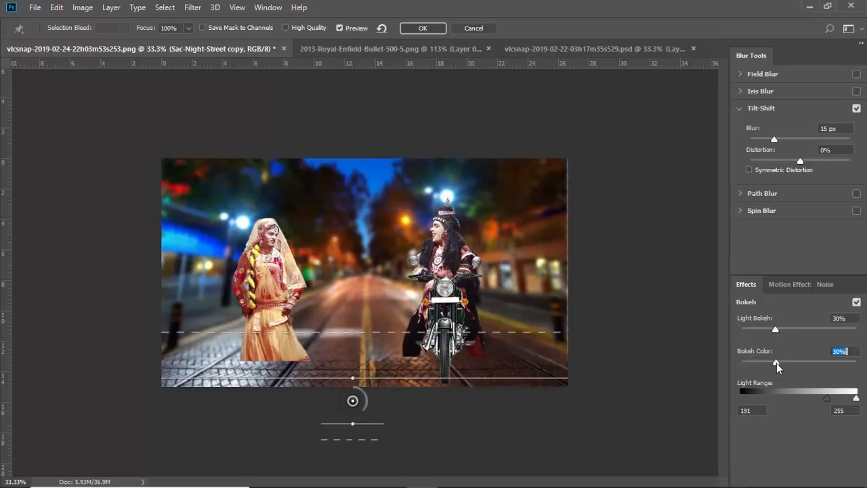
{"action": "left_click", "coordinate": [775, 138]}
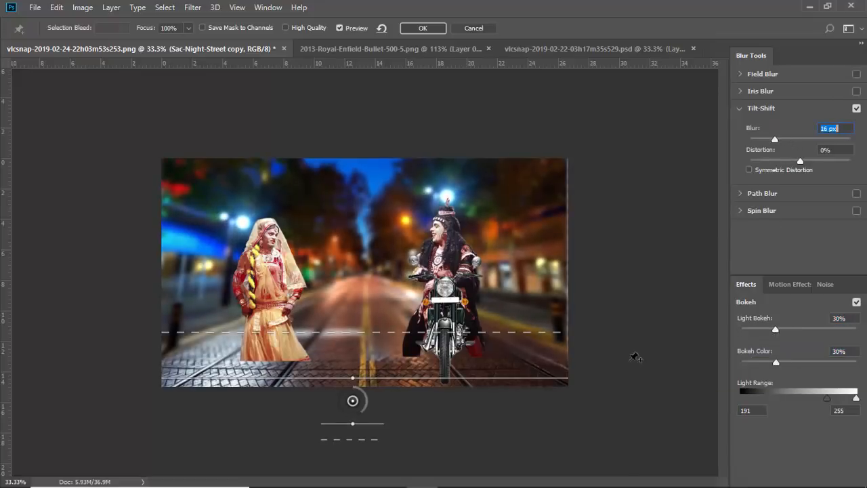
{"action": "left_click", "coordinate": [422, 27]}
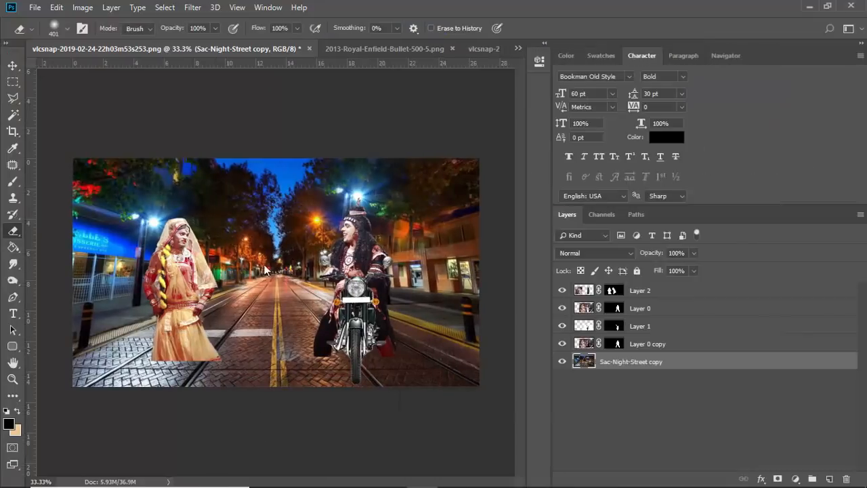
{"action": "key", "text": "z"}
{"action": "double_click", "coordinate": [378, 351]}
{"action": "key", "text": "ctrl+0"}
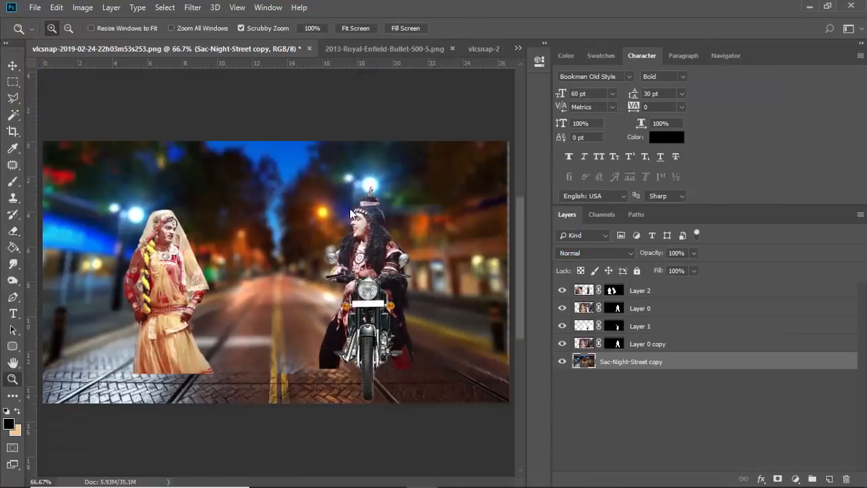
- Select the rider in the composition and open a filter for that layer
{"action": "key", "text": "v"}
{"action": "left_click", "coordinate": [369, 250]}
{"action": "left_click", "coordinate": [193, 7]}
{"action": "left_click", "coordinate": [274, 94]}
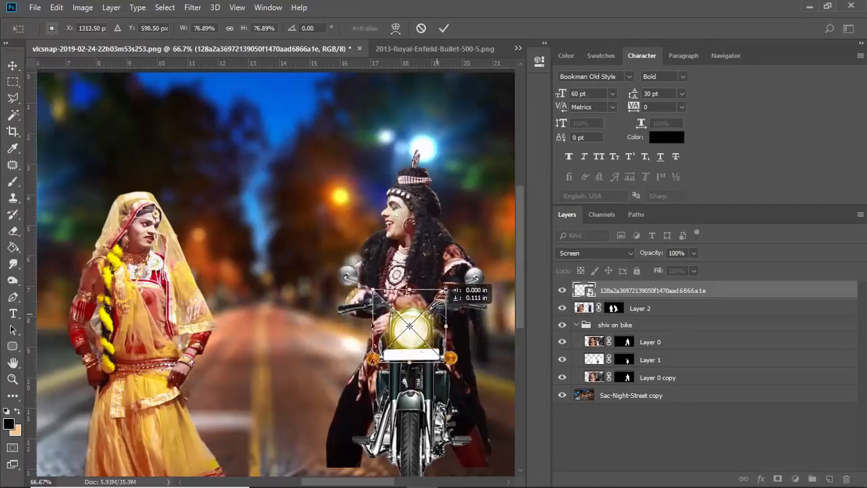
- Try out blend modes on the headlight glow layer and set it to Linear Dodge (Add)
{"action": "left_click", "coordinate": [578, 255]}
{"action": "left_click", "coordinate": [590, 196]}
{"action": "key", "text": "Down"}
{"action": "key", "text": "Down"}
{"action": "key", "text": "Down"}
{"action": "key", "text": "Down"}
{"action": "key", "text": "Down"}
{"action": "key", "text": "Down"}
{"action": "key", "text": "Down"}
{"action": "key", "text": "Down"}
{"action": "key", "text": "Down"}
{"action": "key", "text": "Down"}
{"action": "key", "text": "Down"}
{"action": "key", "text": "Down"}
{"action": "key", "text": "Down"}
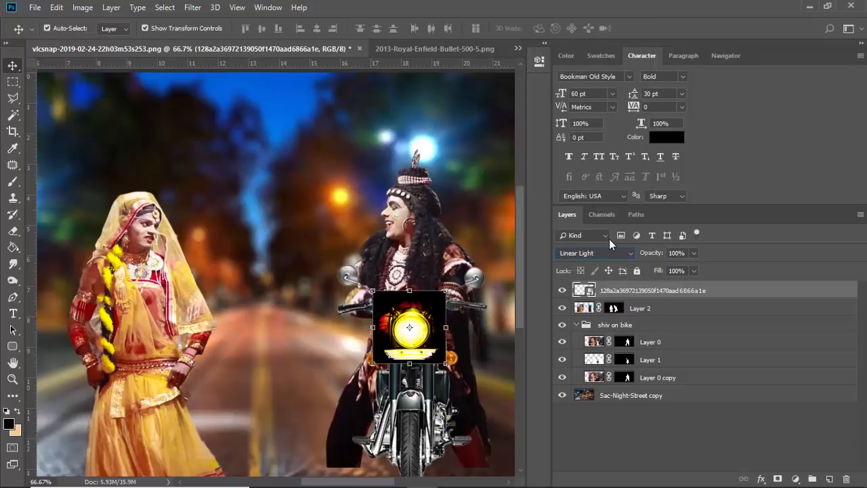
{"action": "left_click", "coordinate": [620, 252]}
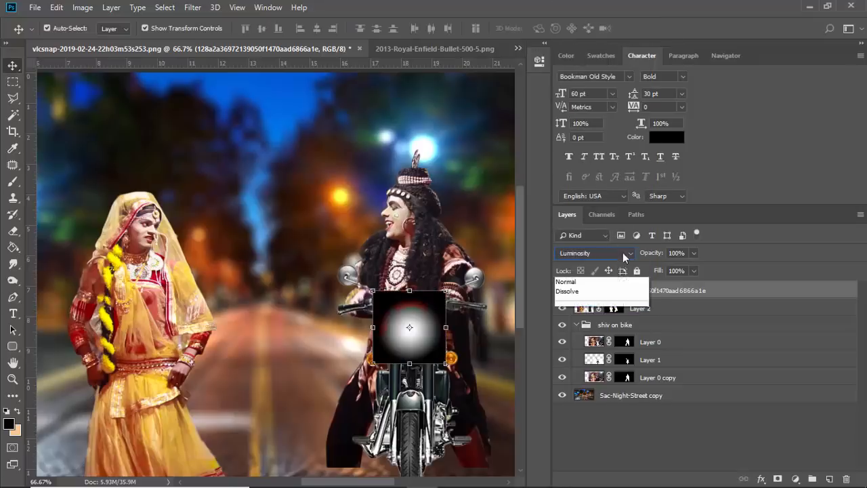
{"action": "left_click", "coordinate": [583, 91]}
{"action": "key", "text": "Down"}
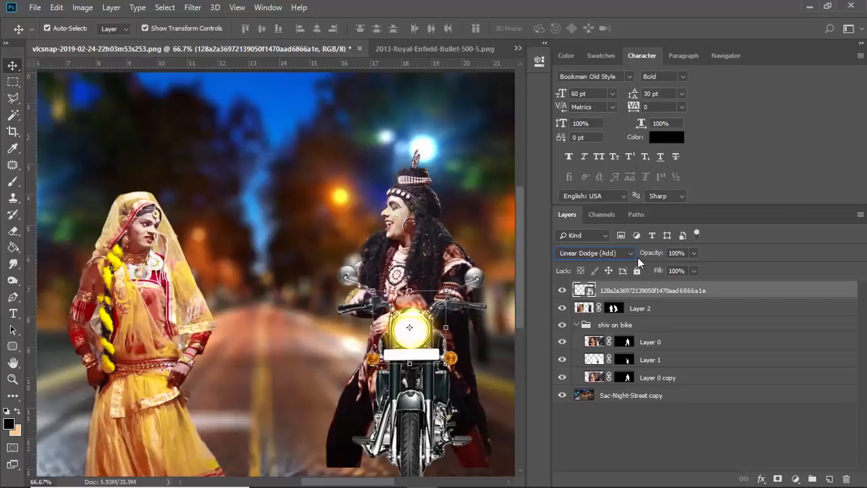
{"action": "key", "text": "Down"}
{"action": "key", "text": "Up"}
- Scale the glow down slightly to fit the motorcycle's headlight and fit the whole composition on screen
{"action": "key", "text": "ctrl+t"}
{"action": "left_click_drag", "start_coordinate": [445, 292], "coordinate": [433, 304]}
{"action": "left_click", "coordinate": [444, 28]}
{"action": "key", "text": "z"}
{"action": "left_click_drag", "start_coordinate": [244, 240], "coordinate": [219, 240]}
{"action": "right_click", "coordinate": [252, 332]}
{"action": "left_click", "coordinate": [257, 335]}
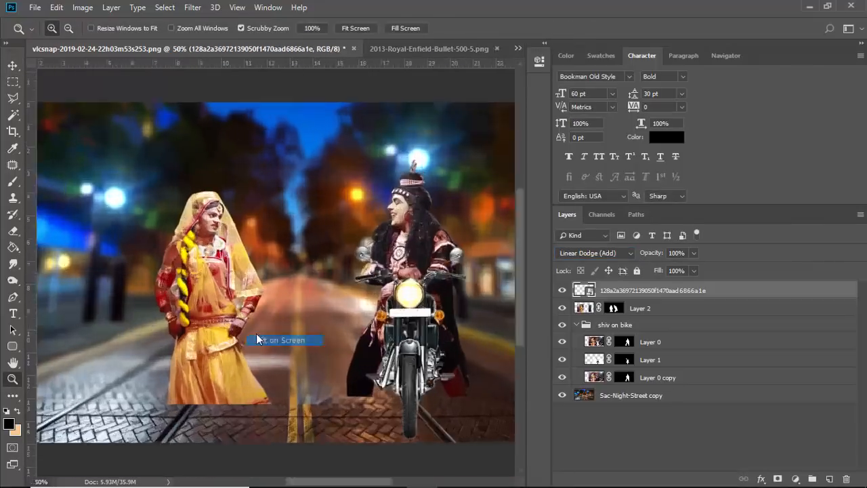
- Draw a rounded rectangle about 1021 × 174 px with 10 px corners across the woman's lower skirt near the canvas's bottom edge
{"action": "key", "text": "m"}
{"action": "left_click", "coordinate": [13, 346]}
{"action": "left_click_drag", "start_coordinate": [294, 392], "coordinate": [294, 392]}
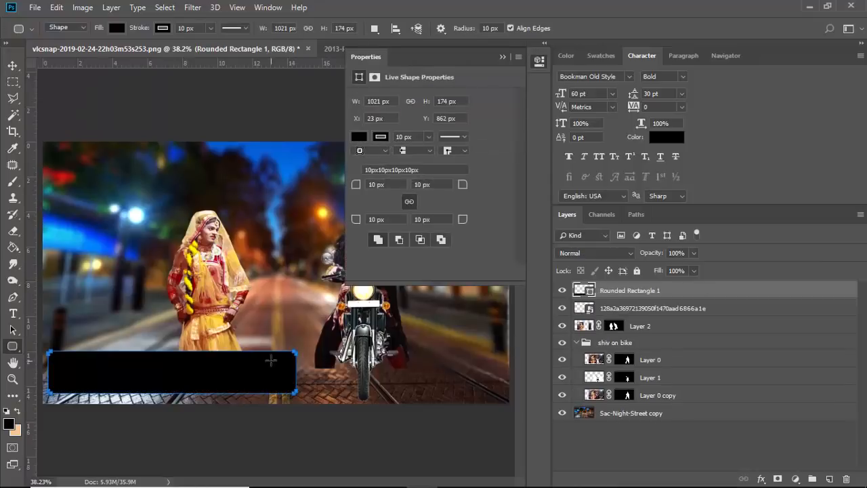
- Fill the rounded rectangle with orange and give it a yellow stroke
{"action": "left_click", "coordinate": [359, 136]}
{"action": "left_click", "coordinate": [433, 272]}
{"action": "left_click", "coordinate": [409, 204]}
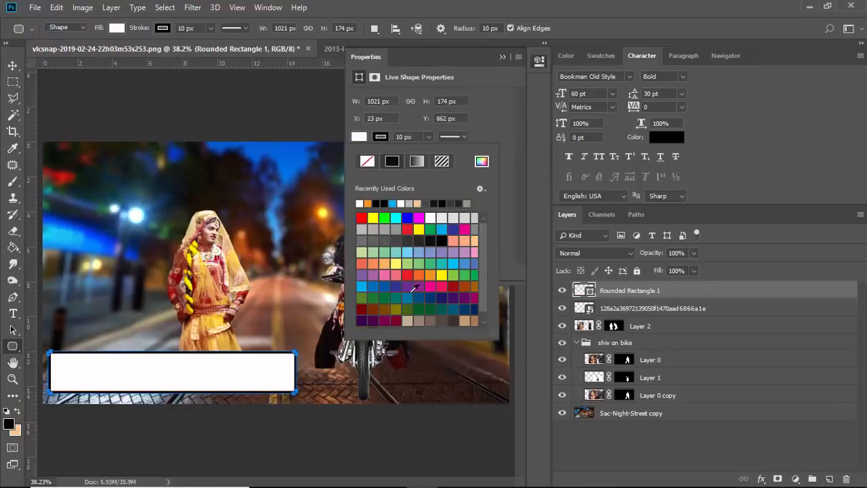
{"action": "left_click", "coordinate": [433, 274]}
{"action": "left_click", "coordinate": [400, 263]}
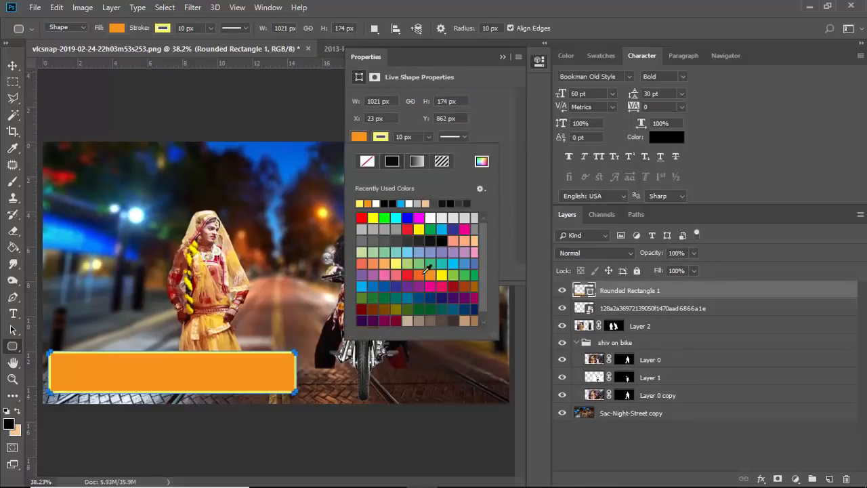
{"action": "left_click", "coordinate": [421, 275]}
{"action": "left_click", "coordinate": [431, 274]}
{"action": "left_click", "coordinate": [440, 273]}
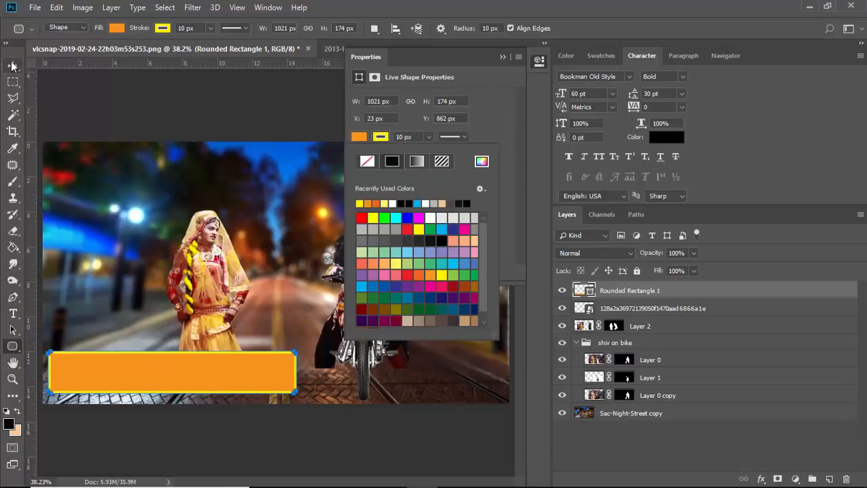
- Set the rounded rectangle's fill to yellow and give it an orange stroke 8.92 px wide
{"action": "left_click", "coordinate": [12, 66]}
{"action": "key", "text": "z"}
{"action": "left_click", "coordinate": [207, 352]}
{"action": "left_click", "coordinate": [360, 137]}
{"action": "left_click", "coordinate": [441, 275]}
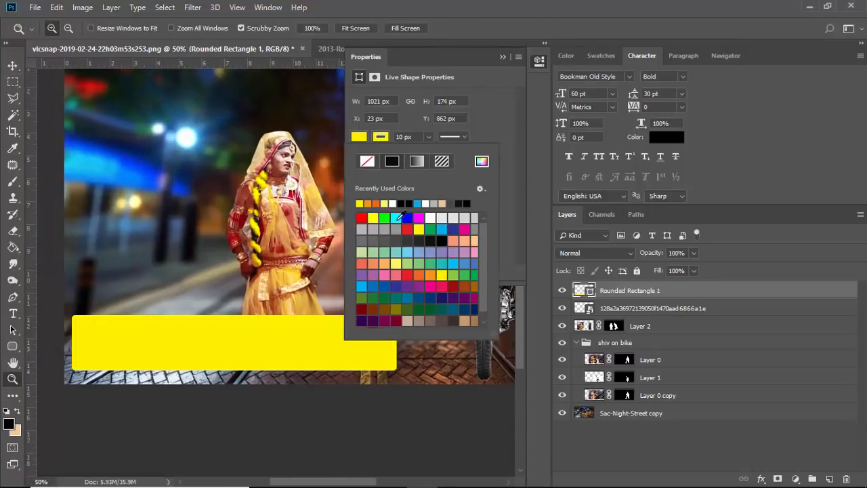
{"action": "left_click", "coordinate": [392, 204]}
{"action": "left_click", "coordinate": [368, 204]}
{"action": "left_click", "coordinate": [385, 204]}
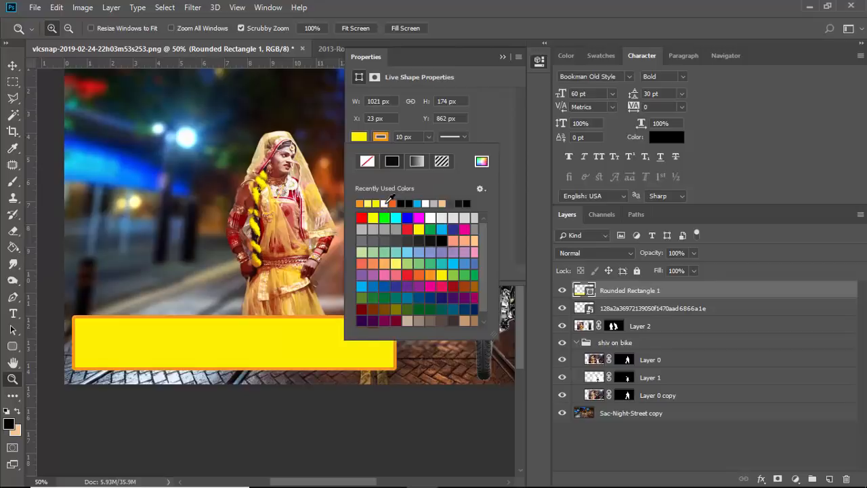
{"action": "left_click", "coordinate": [386, 3]}
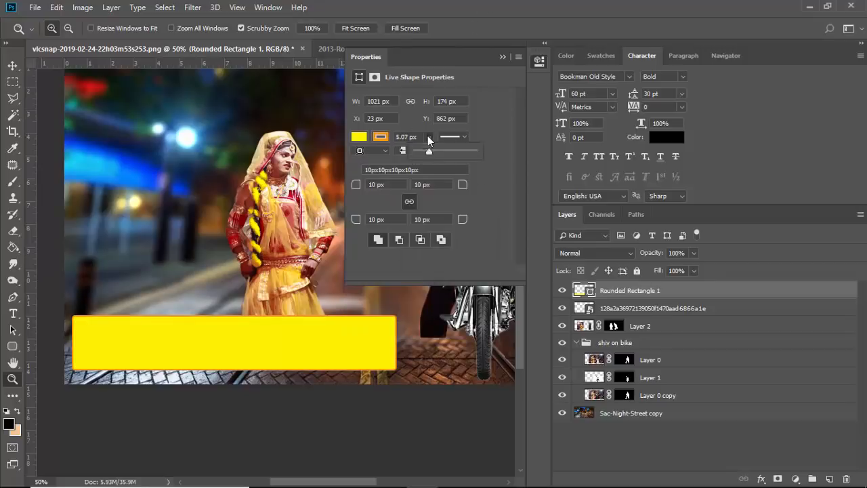
{"action": "left_click_drag", "start_coordinate": [429, 150], "coordinate": [433, 151]}
- Add an Inner Shadow to the yellow rectangle with 73% opacity and a size of 59 px
{"action": "left_click", "coordinate": [761, 478]}
{"action": "left_click", "coordinate": [794, 400]}
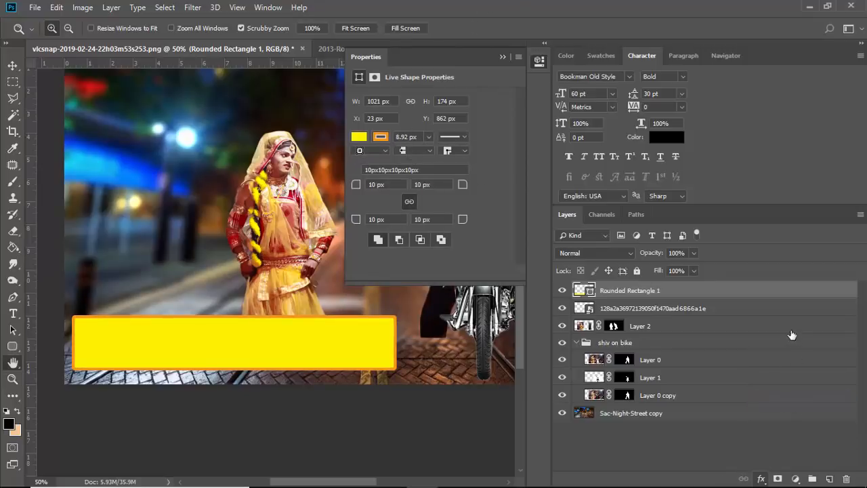
{"action": "left_click_drag", "start_coordinate": [614, 192], "coordinate": [621, 192]}
{"action": "mouse_move", "coordinate": [594, 258]}
{"action": "left_mouse_down"}
{"action": "mouse_move", "coordinate": [617, 258]}
{"action": "mouse_move", "coordinate": [605, 256]}
{"action": "left_mouse_up"}
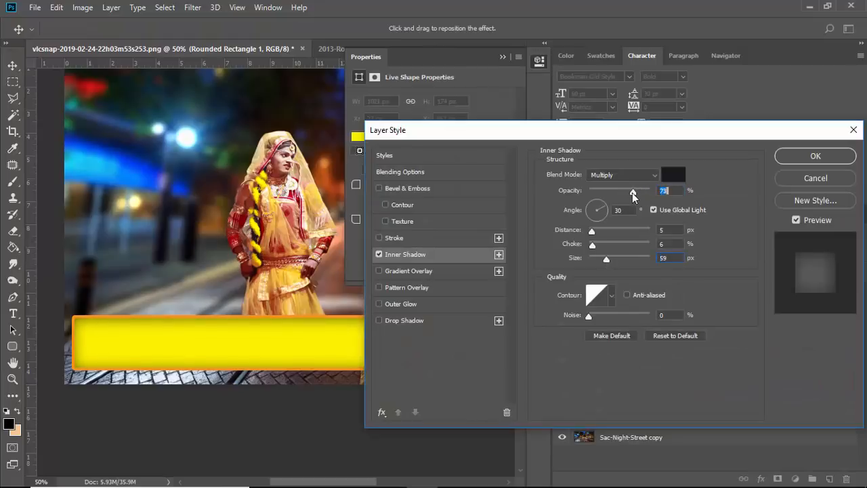
{"action": "left_click", "coordinate": [815, 155]}
- Extend the yellow rectangle into a bar spanning the full width of the composition
{"action": "key", "text": "z"}
{"action": "left_click", "coordinate": [14, 69]}
{"action": "left_click_drag", "start_coordinate": [321, 355], "coordinate": [355, 351]}
- Add the title text "आजा बैठ जा साइकिल पे" on the yellow bar in the DevLys 240 font
{"action": "left_click", "coordinate": [12, 314]}
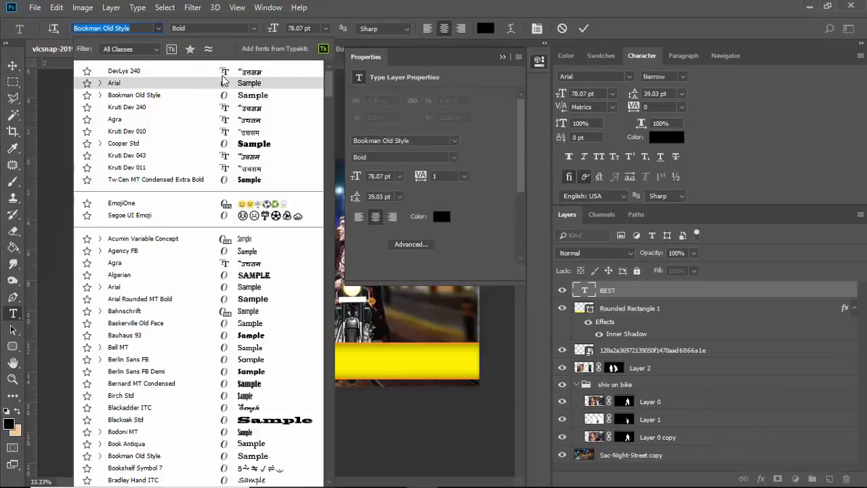
{"action": "left_click", "coordinate": [233, 189]}
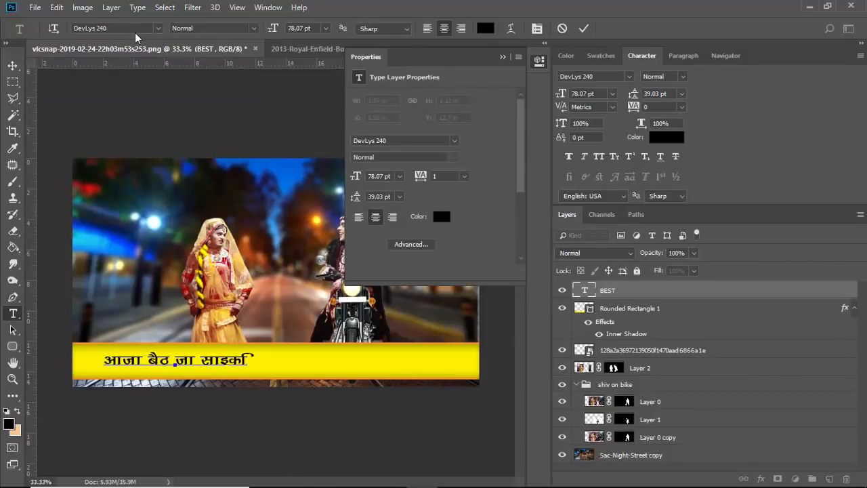
{"action": "key", "text": "BackSpace"}
{"action": "type", "text": "s"}
{"action": "left_click", "coordinate": [13, 66]}
- Enlarge the Hindi title to about 181 pt and position it so it fills the yellow bar
{"action": "key", "text": "ctrl+t"}
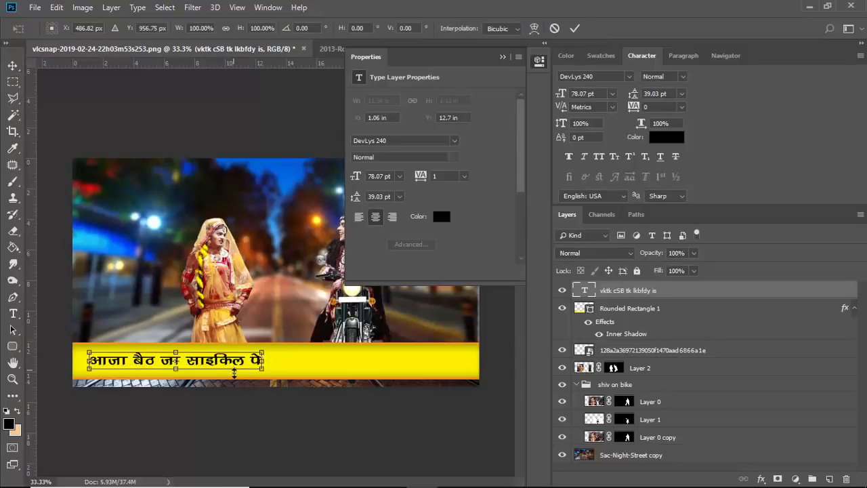
{"action": "left_click_drag", "start_coordinate": [245, 361], "coordinate": [407, 391]}
{"action": "left_click_drag", "start_coordinate": [390, 362], "coordinate": [404, 356]}
{"action": "left_click_drag", "start_coordinate": [411, 357], "coordinate": [418, 356]}
{"action": "left_click", "coordinate": [13, 66]}
{"action": "key", "text": "Return"}
{"action": "key", "text": "Down"}
{"action": "key", "text": "Down"}
{"action": "key", "text": "Down"}
{"action": "key", "text": "Down"}
{"action": "key", "text": "Down"}
{"action": "key", "text": "Down"}
- Collapse the Properties panel covering the canvas and fit the whole composition in view
{"action": "key", "text": "z"}
{"action": "left_click", "coordinate": [320, 305]}
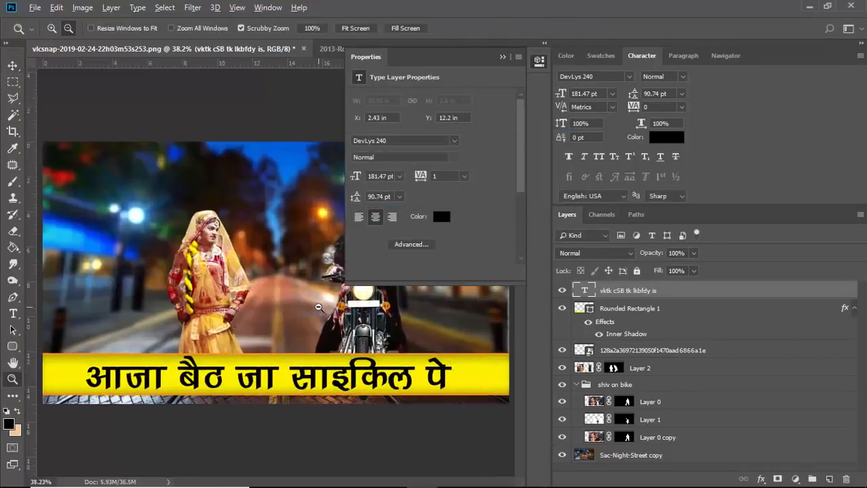
{"action": "left_click", "coordinate": [319, 305], "text": "alt"}
{"action": "left_click", "coordinate": [319, 304]}
{"action": "left_click", "coordinate": [540, 62]}
{"action": "key", "text": "ctrl+0"}
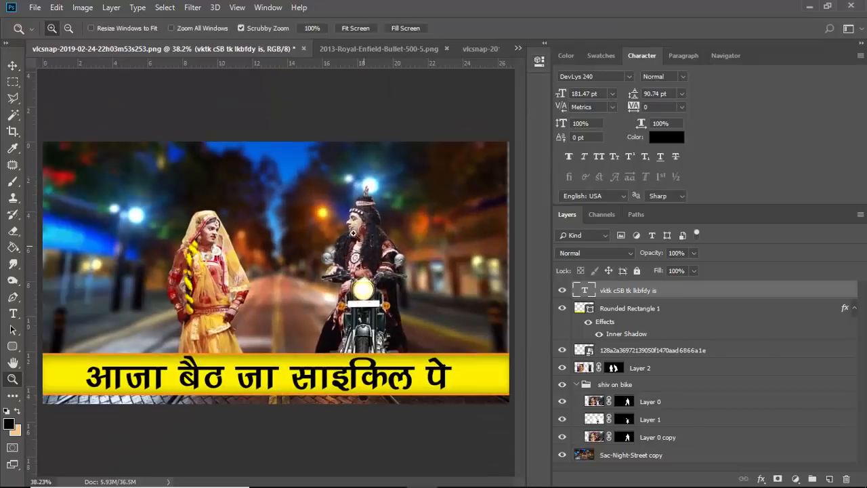
- Stretch the Sac-Night-Street copy background horizontally on both sides to about 42.1 in wide, keeping its height at 100%
{"action": "key", "text": "v"}
{"action": "left_click", "coordinate": [431, 157]}
{"action": "key", "text": "ctrl+minus"}
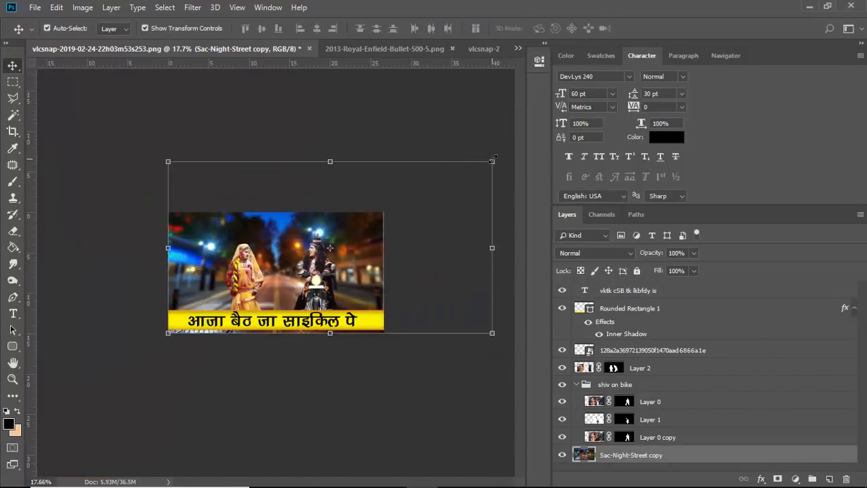
{"action": "key", "text": "ctrl+t"}
{"action": "left_click_drag", "start_coordinate": [493, 247], "coordinate": [500, 246]}
{"action": "left_click_drag", "start_coordinate": [165, 246], "coordinate": [159, 248]}
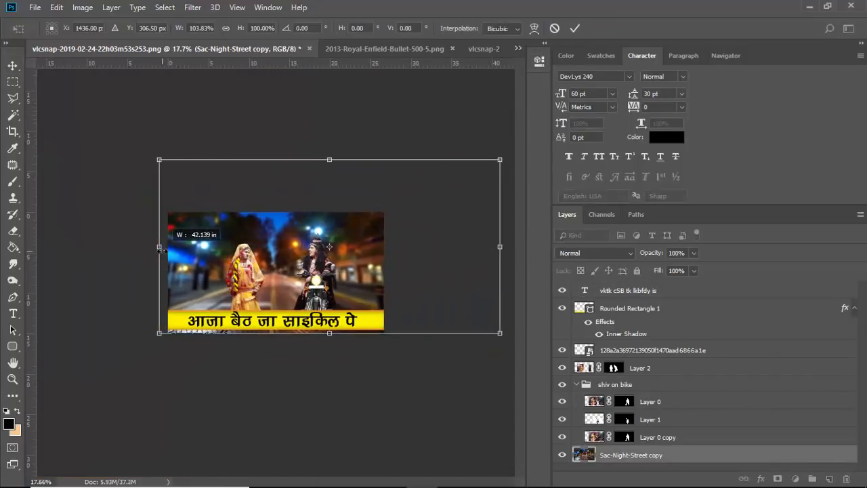
{"action": "key", "text": "Return"}
- Save the composition as the layered Photoshop file "psd thumbnails" in the video project folder on Local Disk (E:)
{"action": "key", "text": "z"}
{"action": "triple_click", "coordinate": [307, 222]}
{"action": "right_click", "coordinate": [307, 222]}
{"action": "left_click", "coordinate": [319, 231]}
{"action": "key", "text": "ctrl+shift+s"}
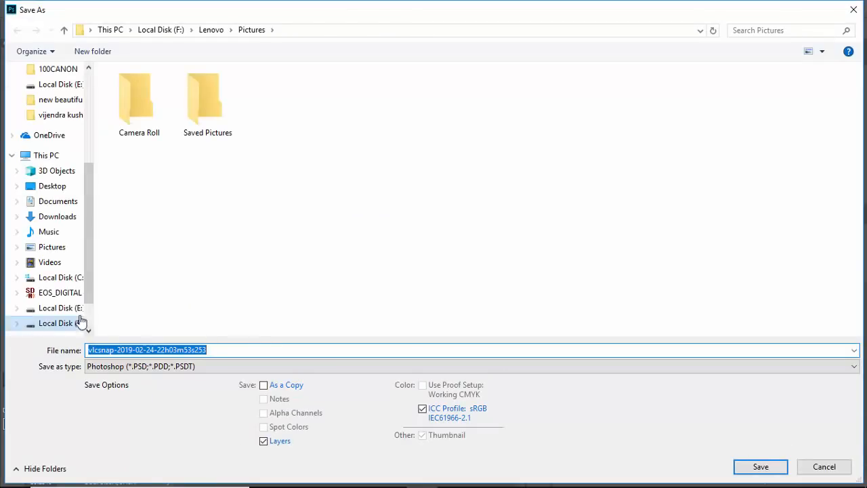
{"action": "key", "text": "Return"}
{"action": "key", "text": "Escape"}
{"action": "left_click", "coordinate": [224, 348]}
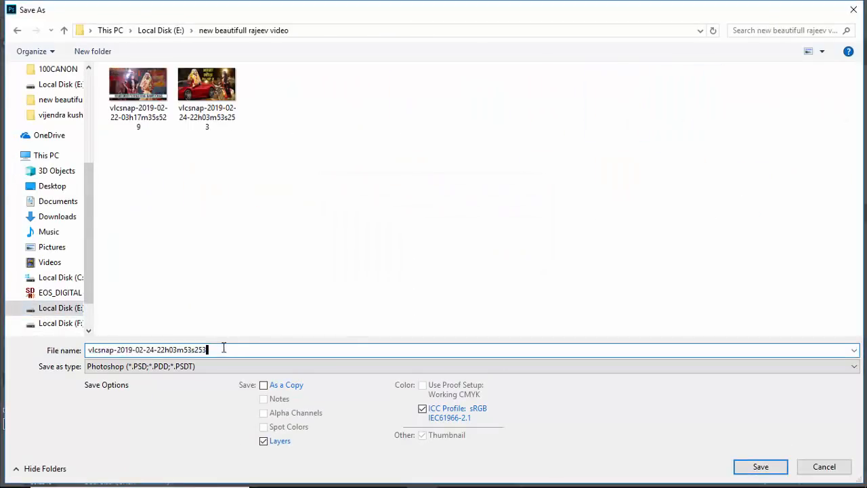
{"action": "type", "text": "sd thumbnail"}
{"action": "key", "text": "Return"}
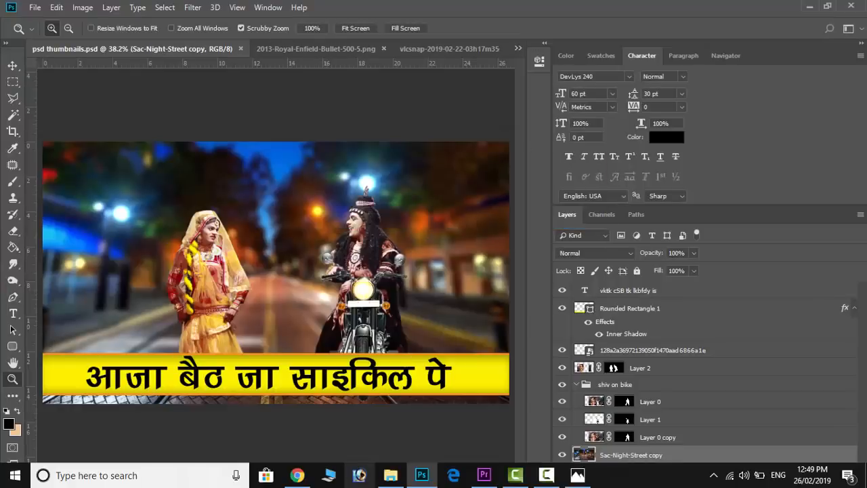